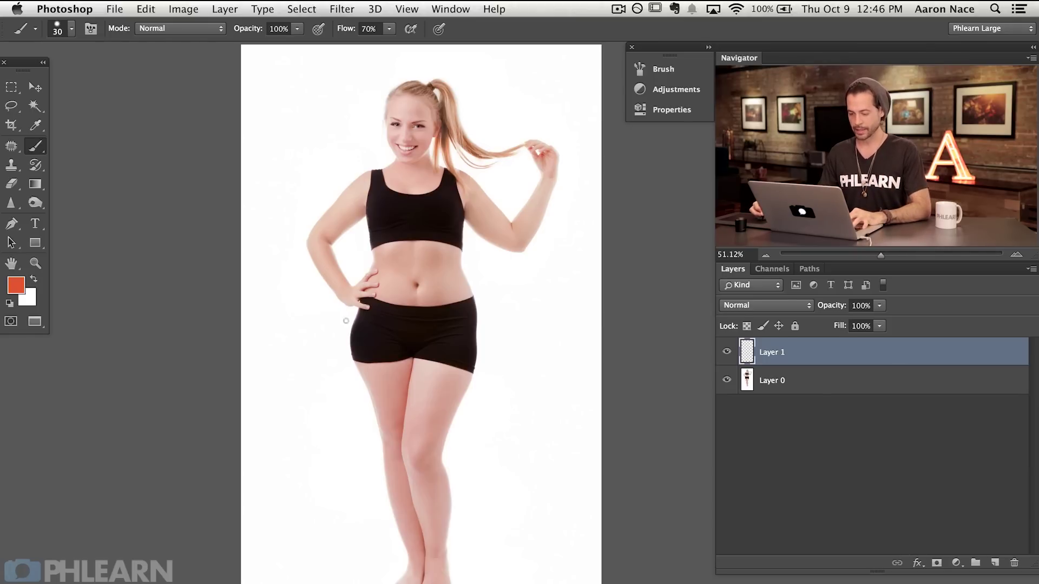
# - Paint rough red rectangles around the hips and legs and around the head on Layer 1
pyautogui.moveTo(334, 323)
pyautogui.mouseDown()
pyautogui.moveTo(506, 325)
pyautogui.moveTo(496, 583)
pyautogui.mouseUp()
pyautogui.moveTo(328, 323); pyautogui.dragTo(333, 583)
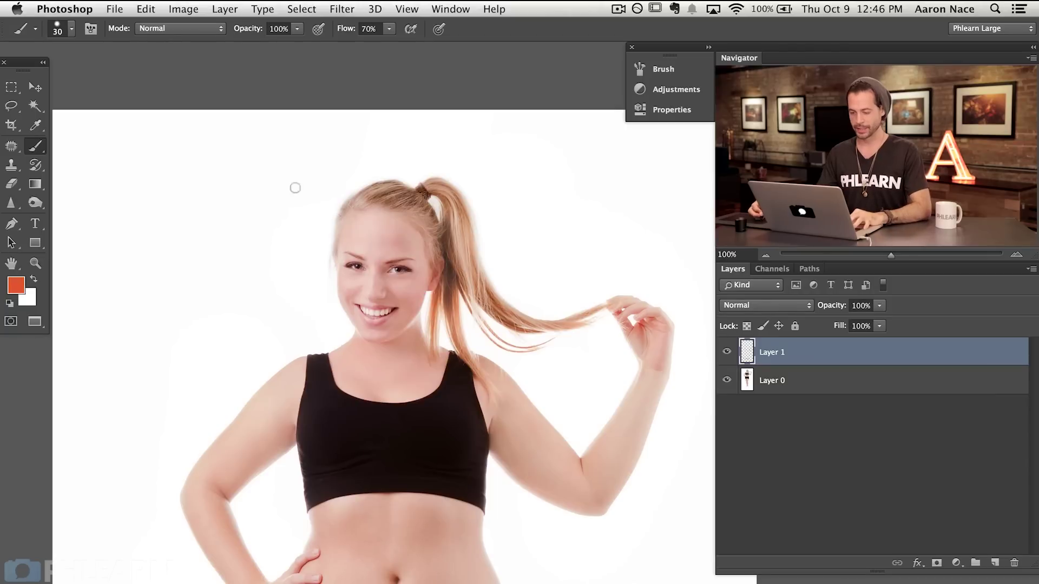
pyautogui.moveTo(295, 188)
pyautogui.mouseDown()
pyautogui.moveTo(305, 352)
pyautogui.moveTo(471, 352)
pyautogui.mouseUp()
pyautogui.moveTo(471, 158); pyautogui.dragTo(476, 377)
pyautogui.moveTo(301, 190); pyautogui.dragTo(490, 171)
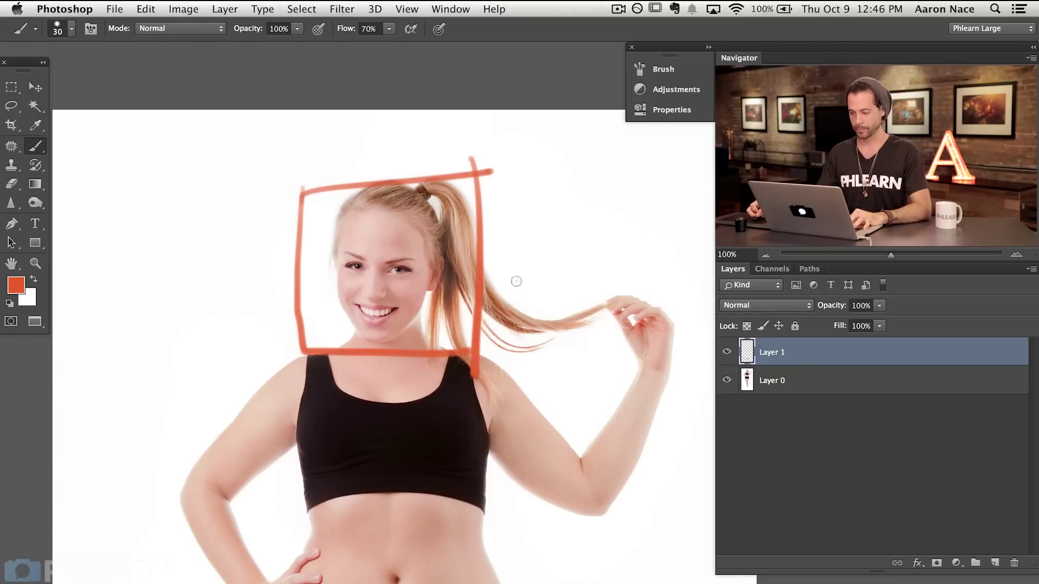
# - Paint a small red upward arrow on each side of the head rectangle
pyautogui.moveTo(517, 282); pyautogui.dragTo(495, 246)
pyautogui.moveTo(513, 235); pyautogui.dragTo(524, 268)
pyautogui.moveTo(262, 303)
pyautogui.mouseDown()
pyautogui.moveTo(277, 253)
pyautogui.moveTo(291, 284)
pyautogui.mouseUp()
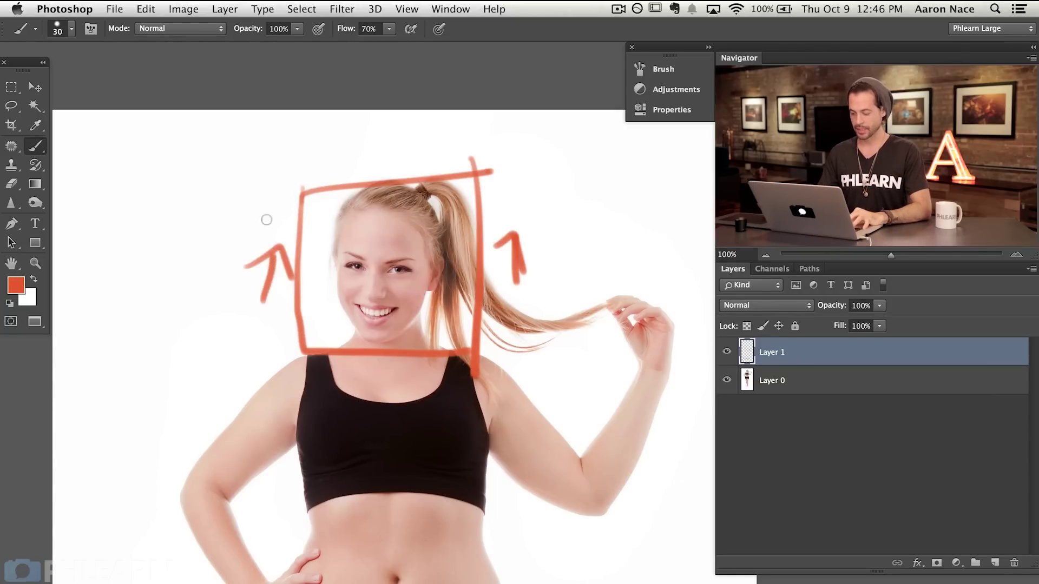
# - Paint a red rectangle around the waist with an inward-pointing arrow on each side
pyautogui.press('super+minus')
pyautogui.scroll(-5, 305, 300)
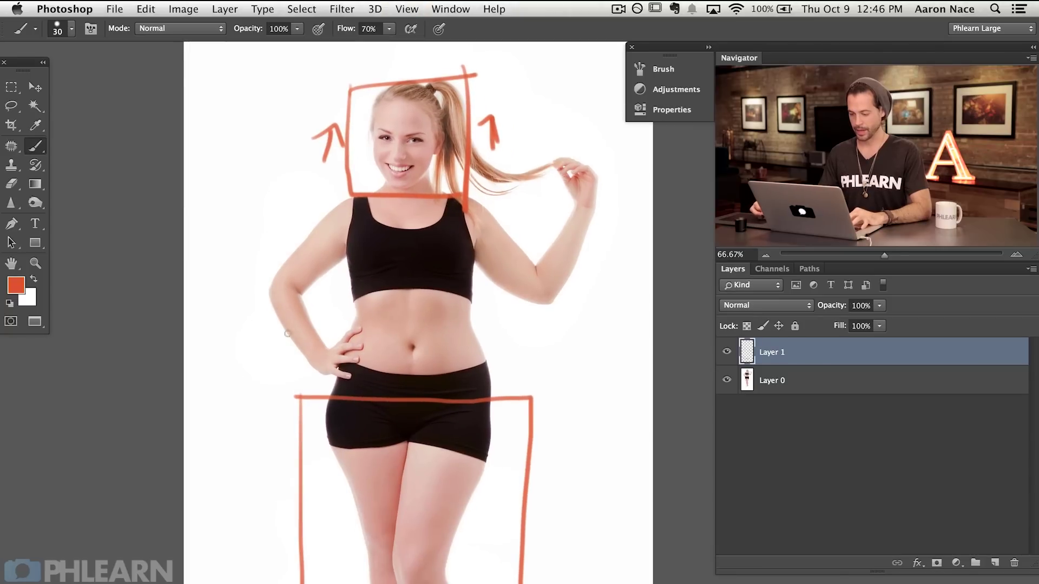
pyautogui.moveTo(327, 297)
pyautogui.mouseDown()
pyautogui.moveTo(316, 385)
pyautogui.moveTo(513, 388)
pyautogui.mouseUp()
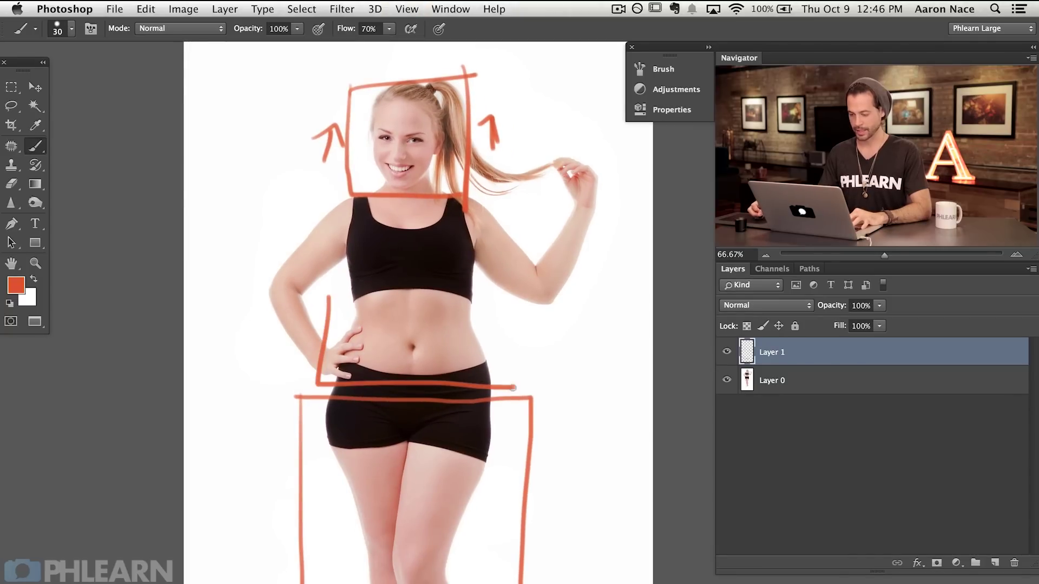
pyautogui.moveTo(516, 314); pyautogui.dragTo(506, 416)
pyautogui.moveTo(325, 297); pyautogui.dragTo(517, 296)
pyautogui.moveTo(612, 337)
pyautogui.mouseDown()
pyautogui.moveTo(547, 353)
pyautogui.moveTo(566, 366)
pyautogui.mouseUp()
pyautogui.moveTo(275, 339); pyautogui.dragTo(319, 340)
pyautogui.moveTo(295, 331); pyautogui.dragTo(315, 349)
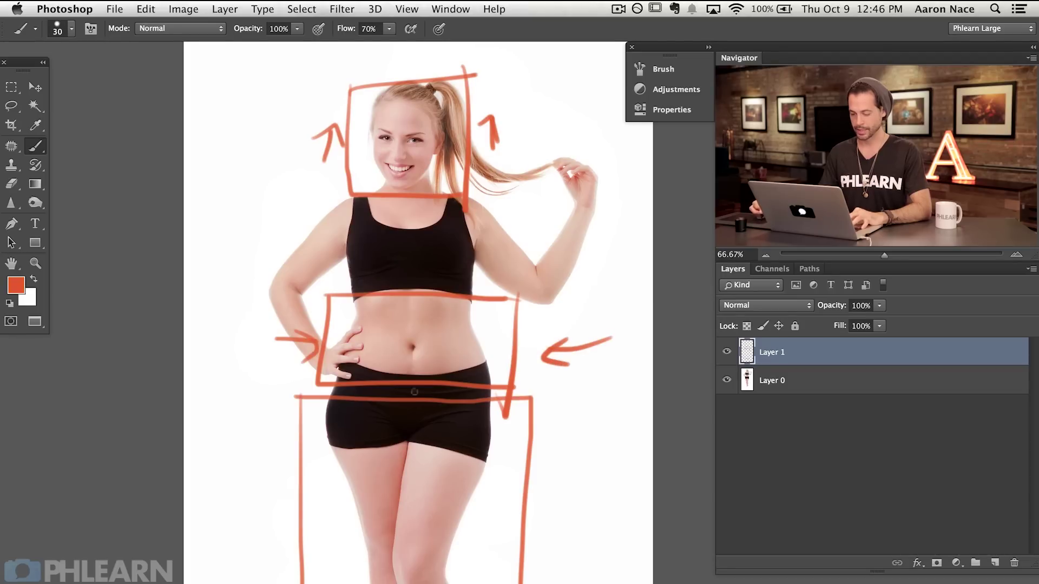
# - Paint small red arrows pointing inward at the thighs and upper arms and upward below the bust on both sides
pyautogui.press('super+equal')
pyautogui.moveTo(486, 388)
pyautogui.mouseDown()
pyautogui.moveTo(515, 391)
pyautogui.moveTo(494, 406)
pyautogui.mouseUp()
pyautogui.moveTo(243, 398); pyautogui.dragTo(269, 394)
pyautogui.moveTo(243, 408)
pyautogui.mouseDown()
pyautogui.moveTo(268, 392)
pyautogui.moveTo(286, 399)
pyautogui.moveTo(261, 411)
pyautogui.mouseUp()
pyautogui.press('super+z')
pyautogui.scroll(5, 265, 406)
pyautogui.moveTo(204, 145)
pyautogui.mouseDown()
pyautogui.moveTo(231, 145)
pyautogui.moveTo(219, 153)
pyautogui.mouseUp()
pyautogui.moveTo(295, 231)
pyautogui.mouseDown()
pyautogui.moveTo(283, 211)
pyautogui.moveTo(293, 215)
pyautogui.mouseUp()
pyautogui.moveTo(528, 259)
pyautogui.mouseDown()
pyautogui.moveTo(541, 241)
pyautogui.moveTo(542, 260)
pyautogui.mouseUp()
pyautogui.moveTo(572, 123)
pyautogui.mouseDown()
pyautogui.moveTo(556, 148)
pyautogui.moveTo(569, 145)
pyautogui.mouseUp()
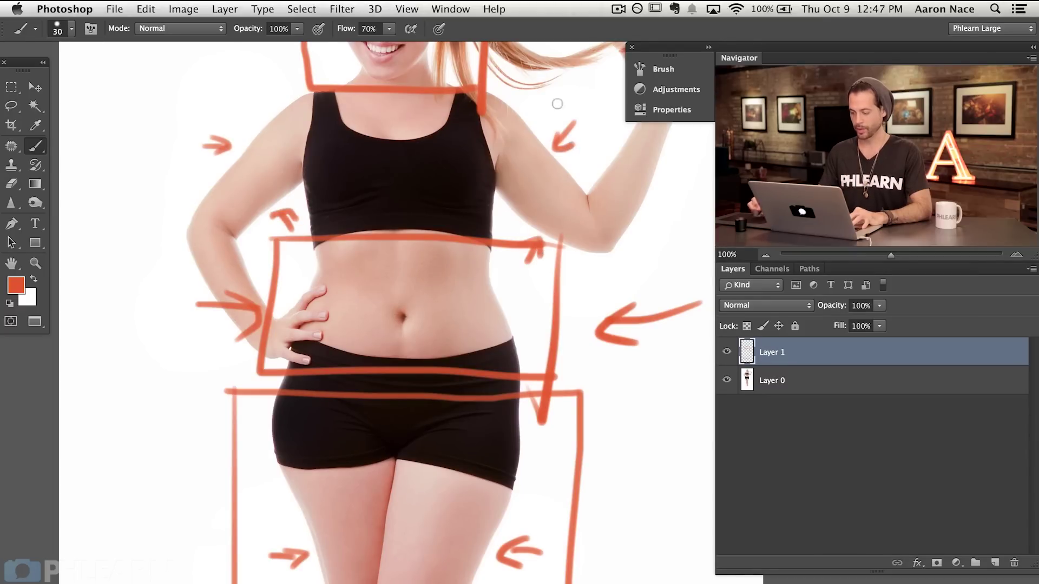
# - Hide the marked-up Layer 1 and duplicate Layer 0
pyautogui.press('super+minus')
pyautogui.hscroll(2, 379, 438)
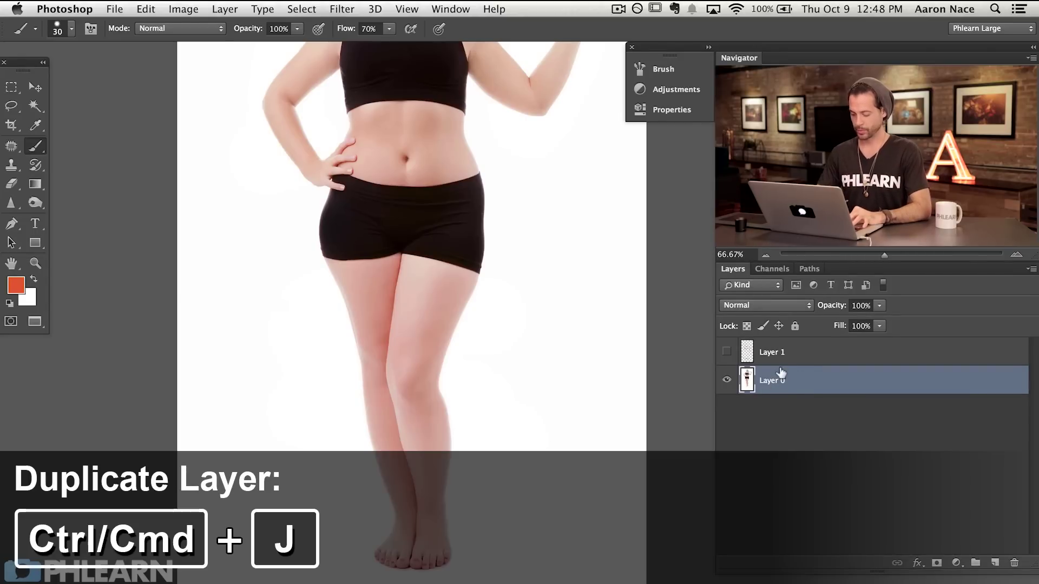
pyautogui.press('super+j')
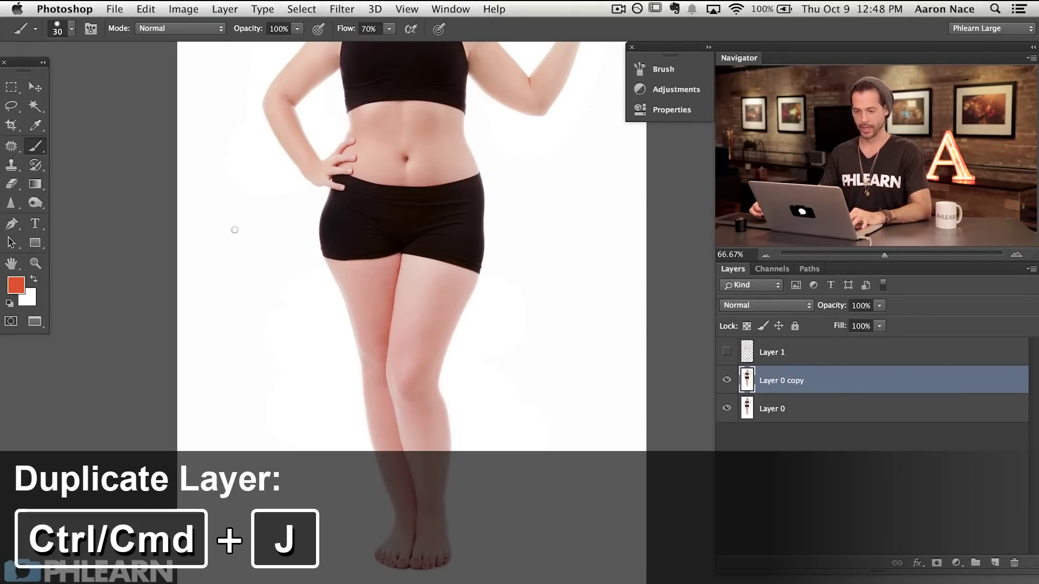
# - Try Puppet Warp on Layer 0 copy by placing and moving one pin beside each hip, leaving the warp unapplied
pyautogui.click(149, 13)
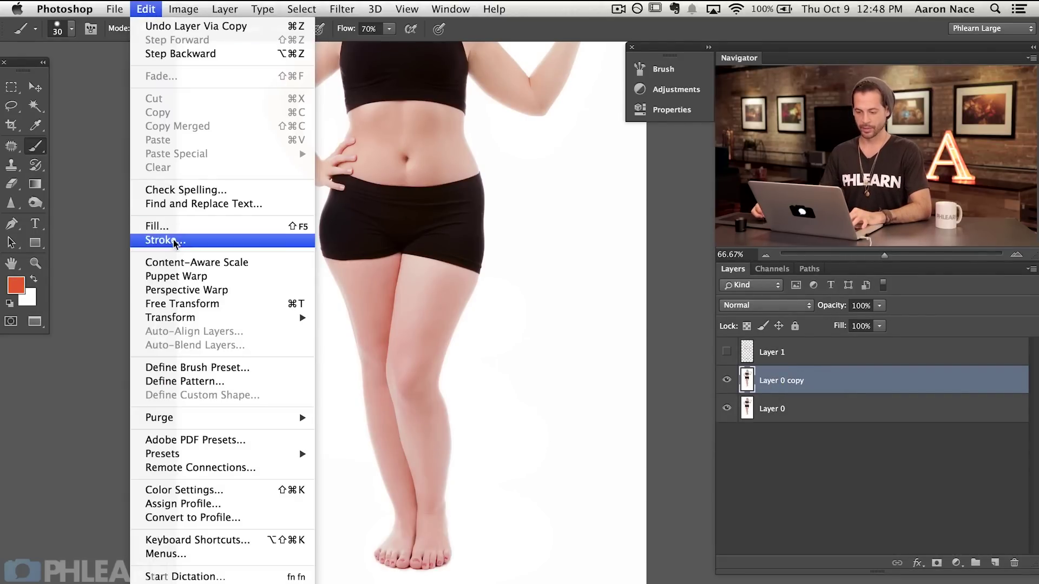
pyautogui.click(199, 276)
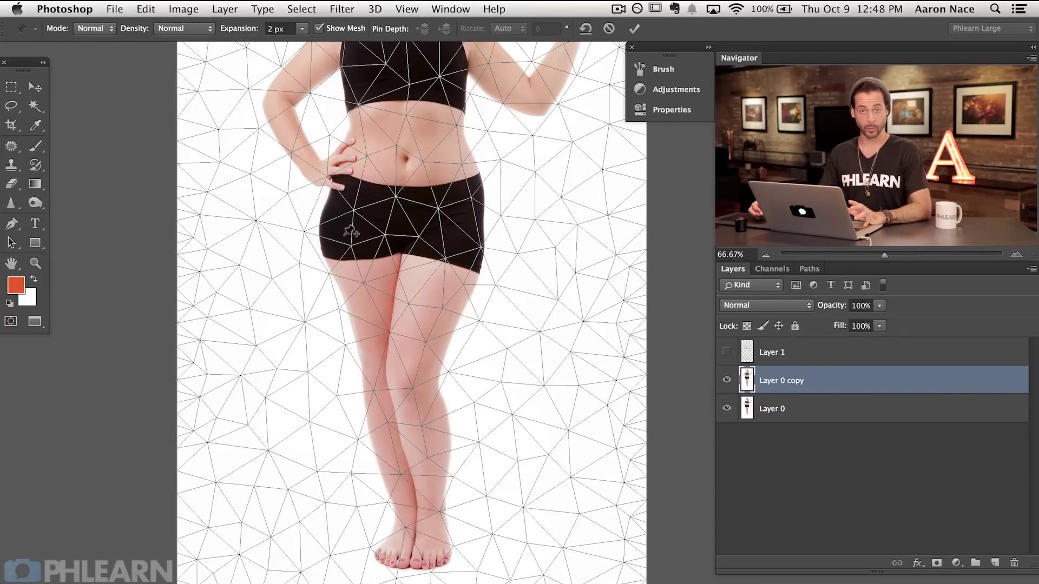
pyautogui.click(501, 243)
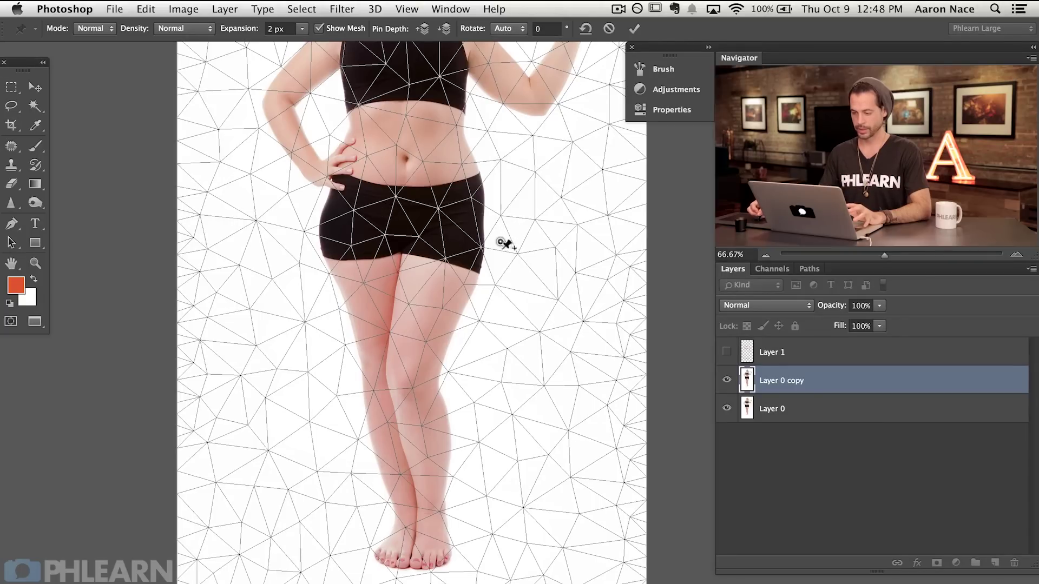
pyautogui.moveTo(494, 239); pyautogui.dragTo(499, 261)
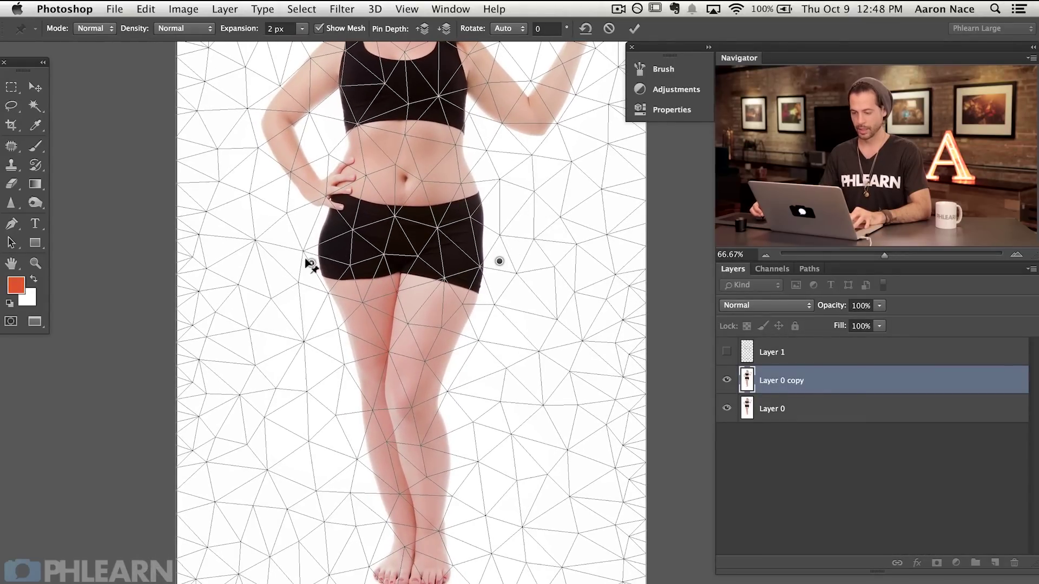
pyautogui.moveTo(312, 263)
pyautogui.mouseDown()
pyautogui.moveTo(452, 271)
pyautogui.moveTo(232, 269)
pyautogui.moveTo(316, 265)
pyautogui.mouseUp()
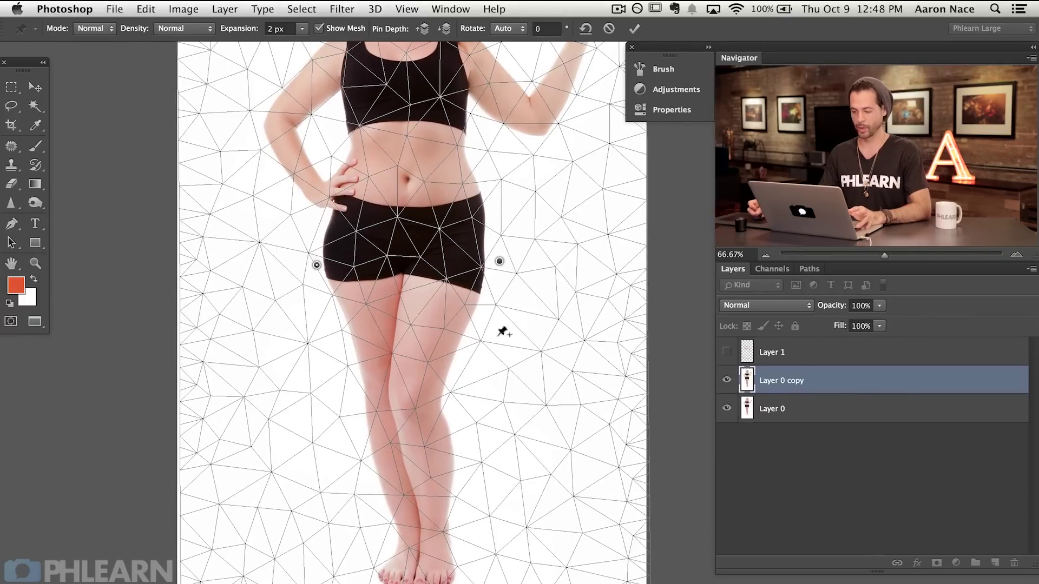
pyautogui.press('Return')
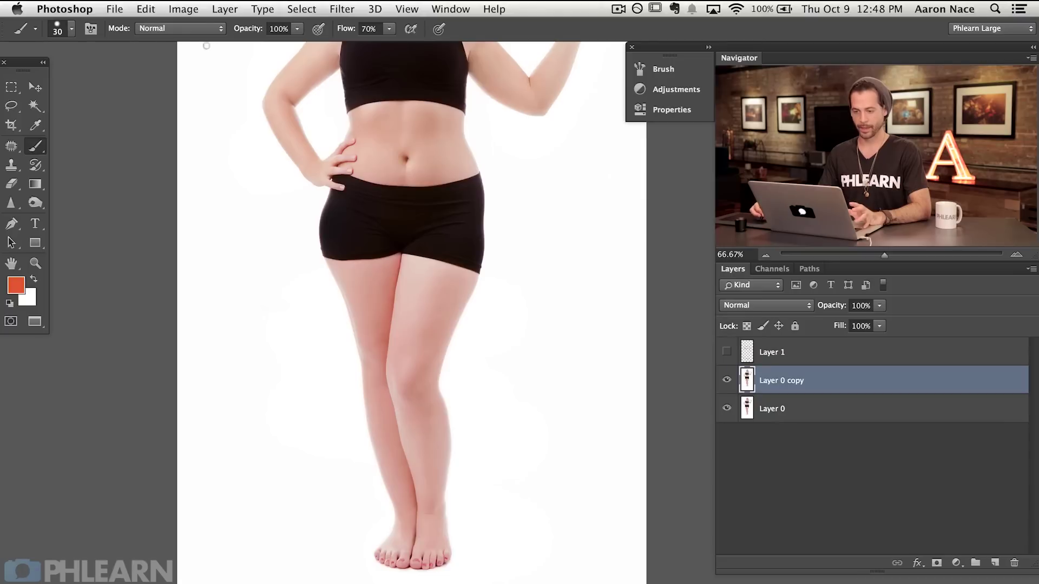
# - Start Puppet Warp on Layer 0 copy and pin both hips and the outer edges of both feet
pyautogui.click(145, 10)
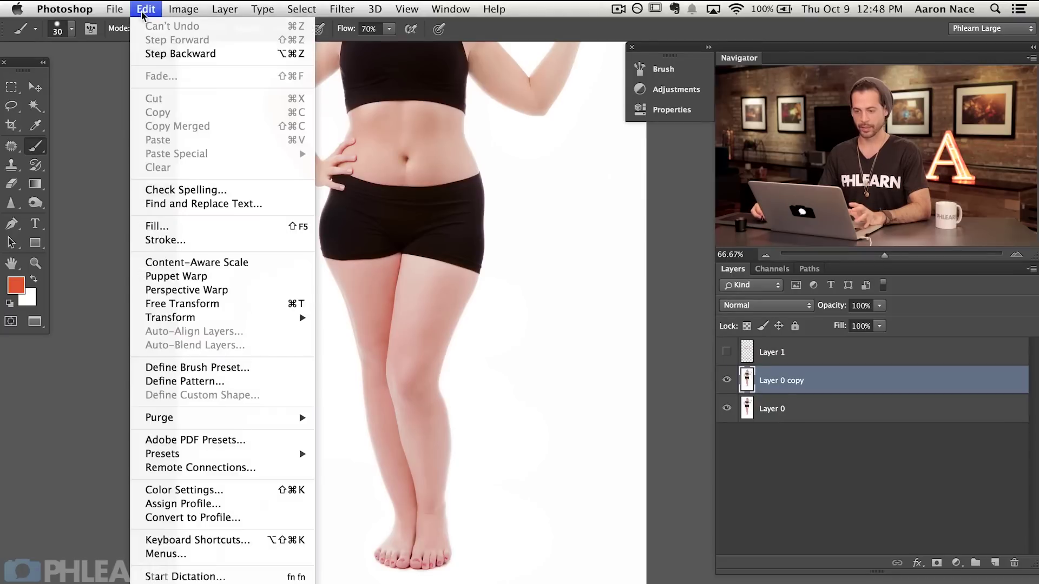
pyautogui.click(198, 276)
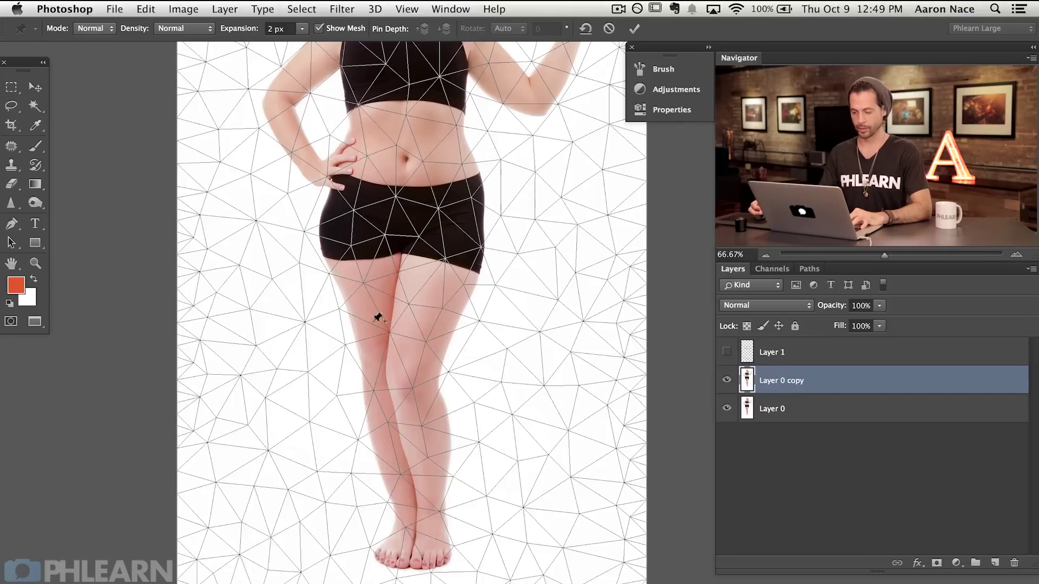
pyautogui.click(329, 213)
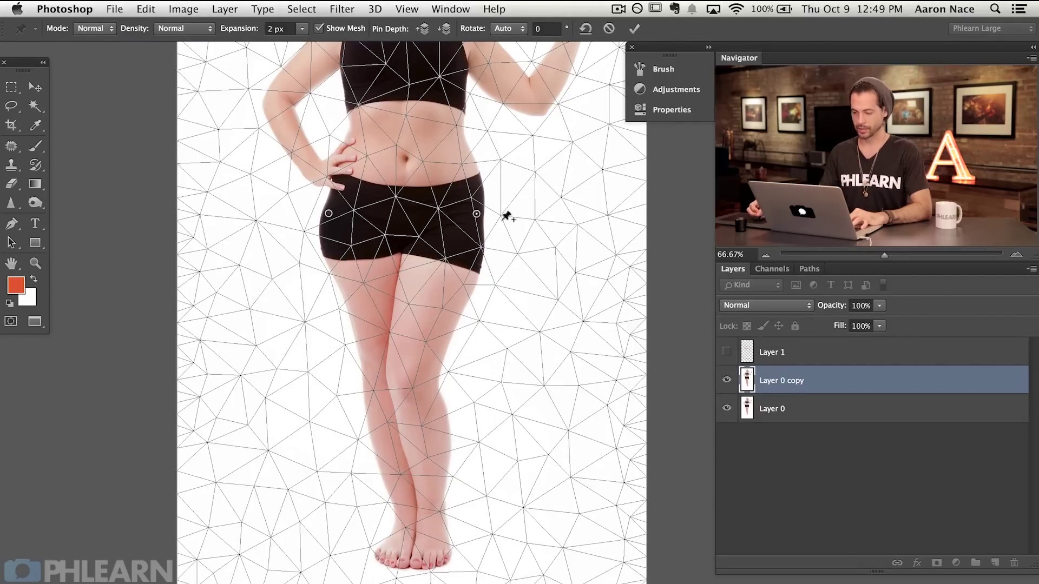
pyautogui.click(476, 215)
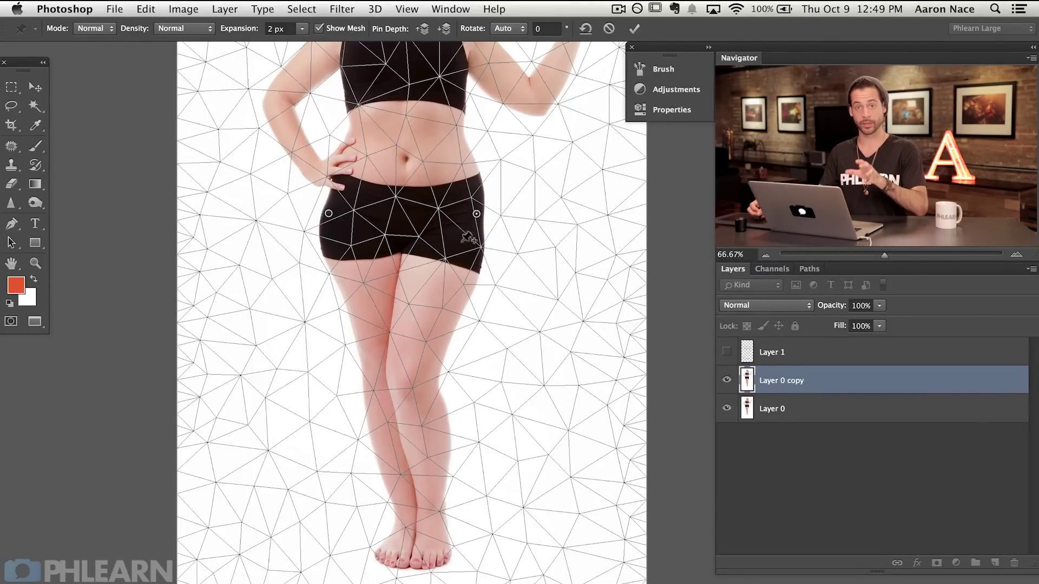
pyautogui.click(372, 558)
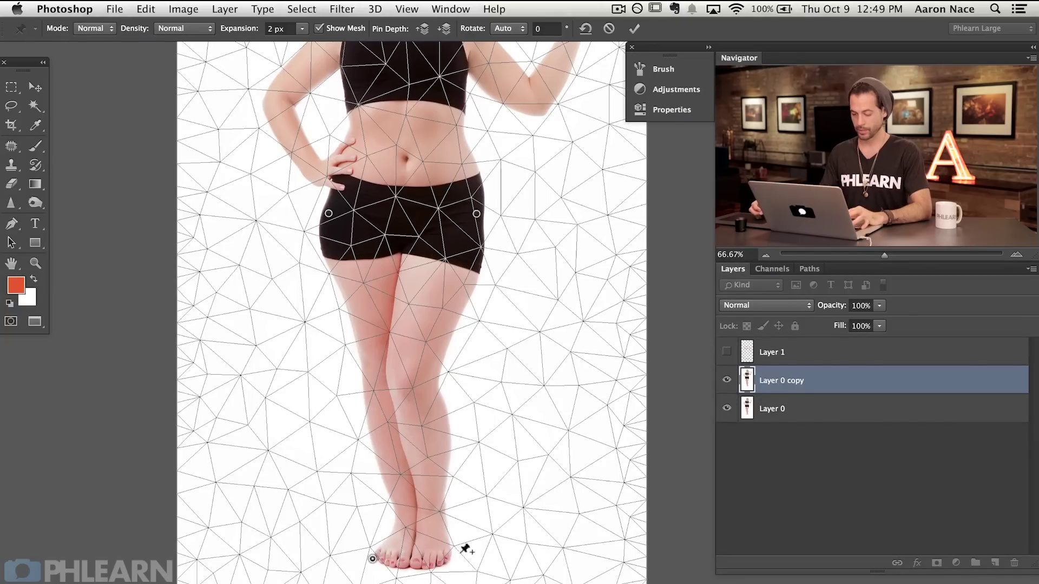
pyautogui.click(452, 559)
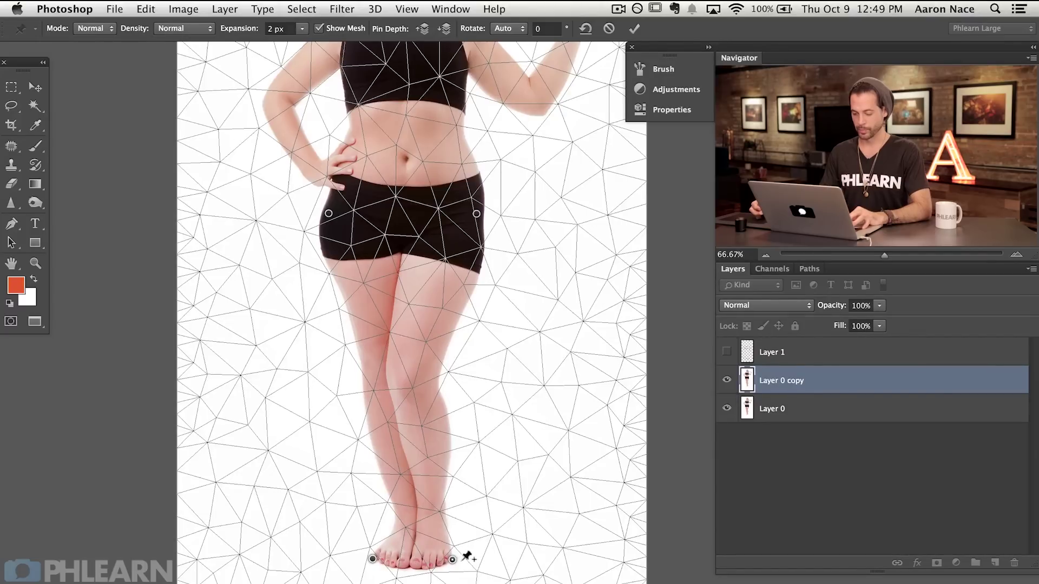
pyautogui.moveTo(452, 560)
pyautogui.mouseDown()
pyautogui.moveTo(457, 455)
pyautogui.moveTo(460, 559)
pyautogui.mouseUp()
pyautogui.press('super+z')
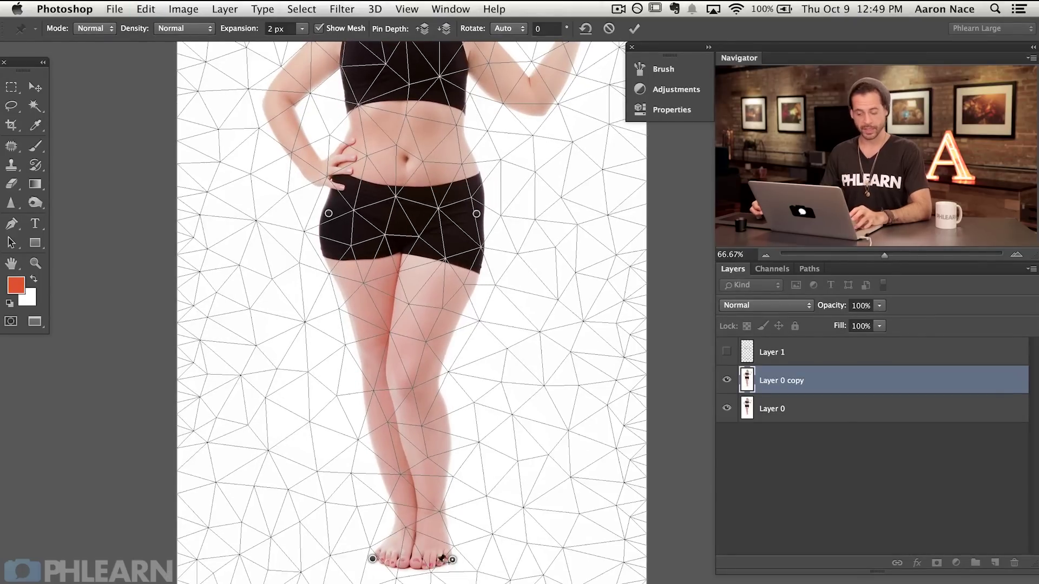
# - Lengthen the legs by moving both foot pins straight down together, and apply the warp
pyautogui.keyDown('shift'); pyautogui.click(373, 559); pyautogui.keyUp('shift')
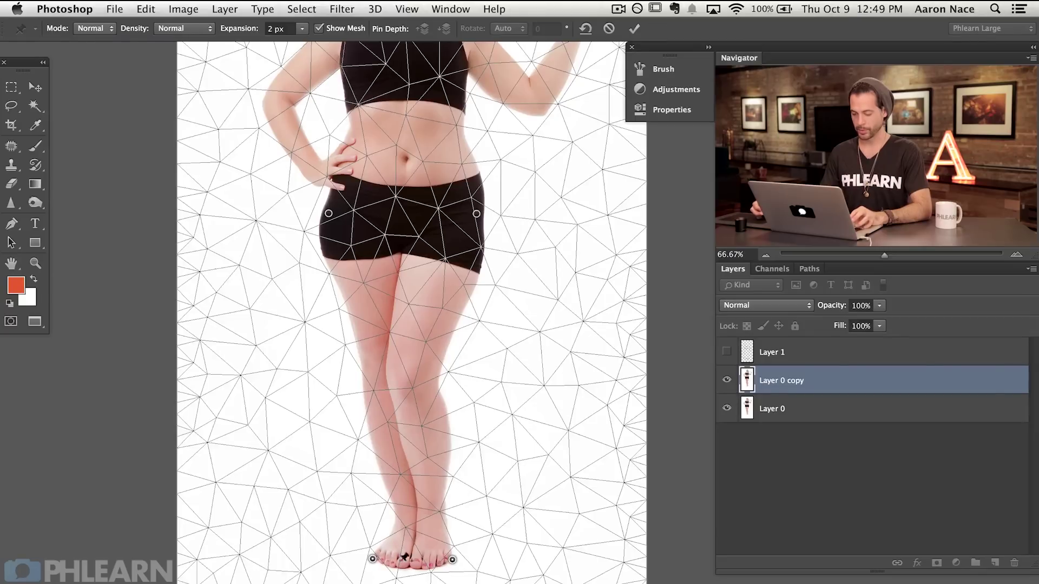
pyautogui.moveTo(452, 560); pyautogui.dragTo(456, 582)
pyautogui.press('super+z')
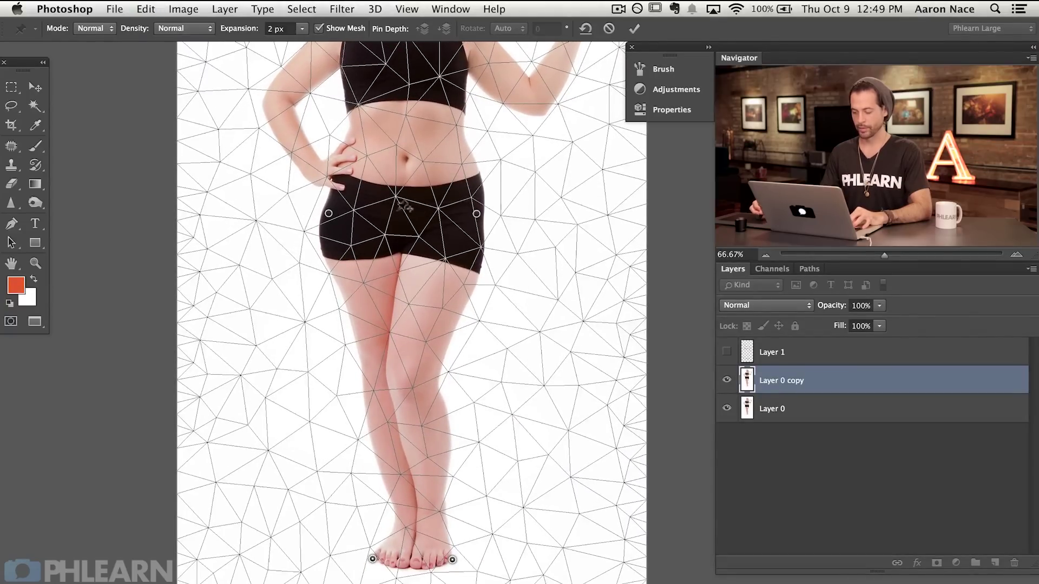
pyautogui.press('super+minus')
pyautogui.moveTo(485, 371); pyautogui.dragTo(487, 430)
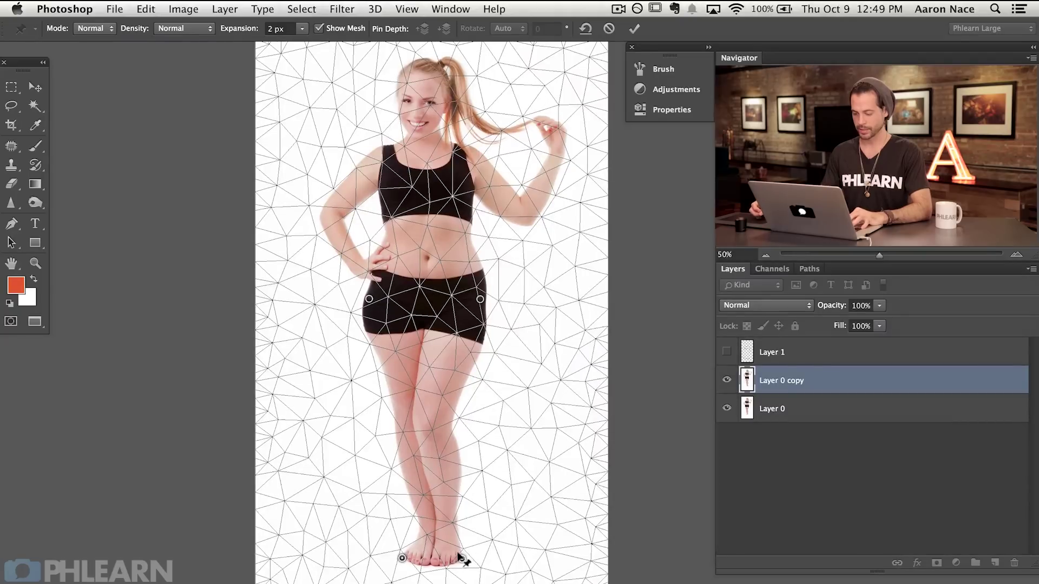
pyautogui.moveTo(462, 559); pyautogui.dragTo(461, 580)
pyautogui.press('Return')
pyautogui.press('b')
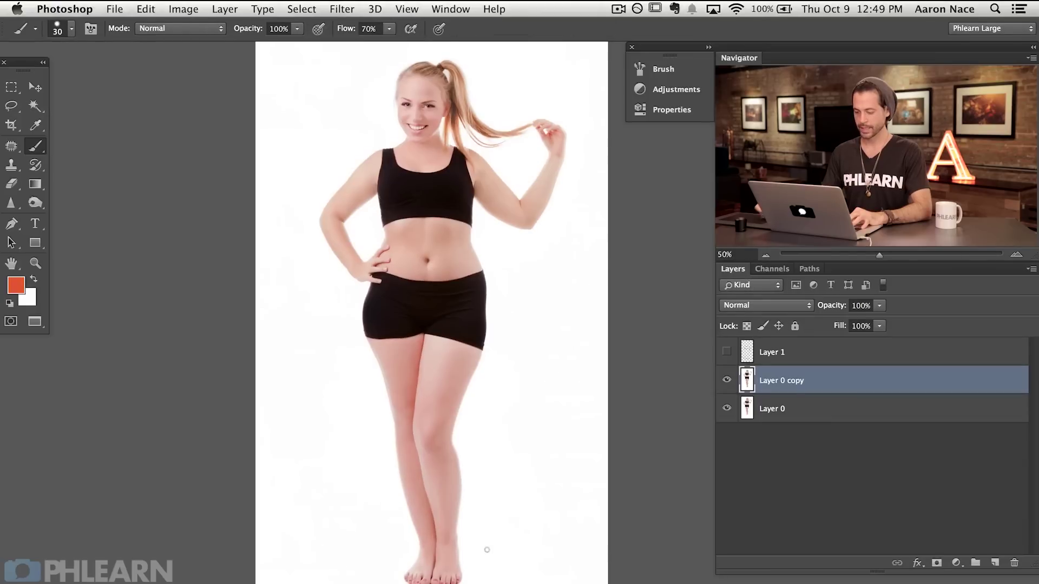
# - Compare the warped figure with the original by toggling the visibility of Layer 0 copy
pyautogui.click(727, 379)
pyautogui.click(725, 382)
pyautogui.click(725, 382)
pyautogui.click(726, 382)
pyautogui.click(725, 383)
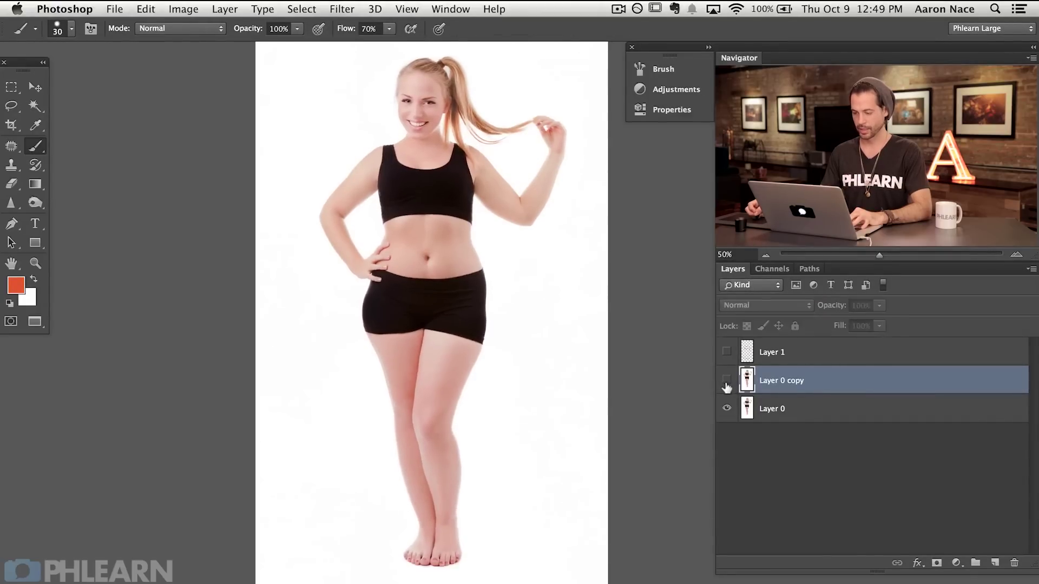
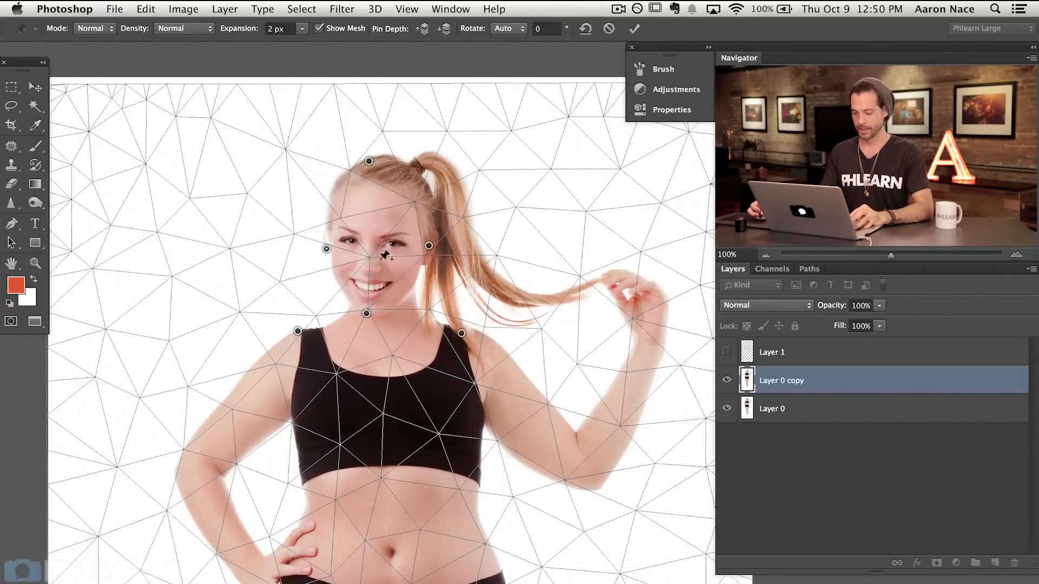
# - Select the chin, cheek and crown pins together and test moving them from the crown pin
pyautogui.click(367, 314)
pyautogui.click(429, 245)
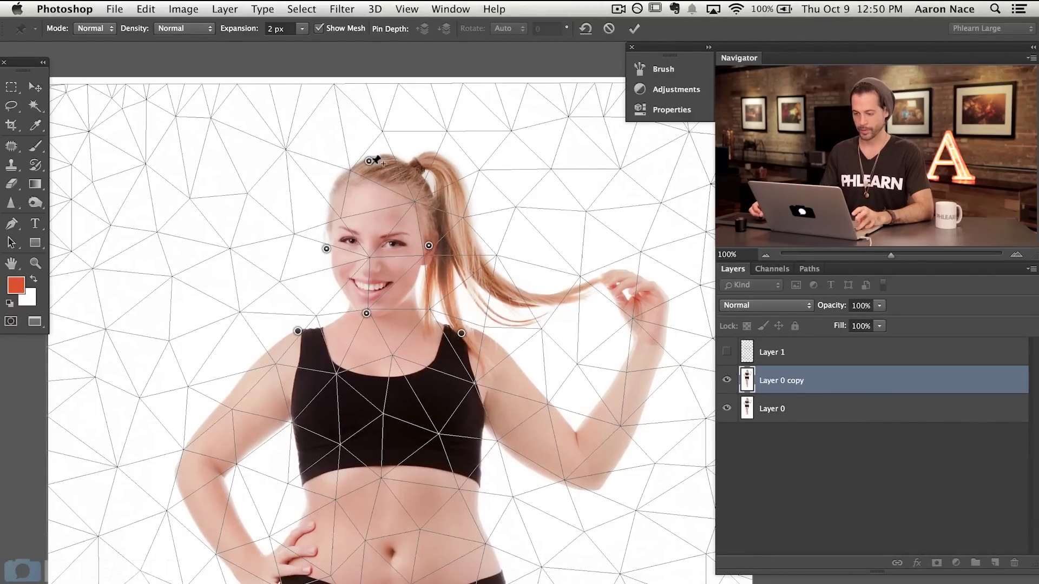
pyautogui.moveTo(363, 152)
pyautogui.mouseDown()
pyautogui.moveTo(365, 172)
pyautogui.moveTo(369, 161)
pyautogui.mouseUp()
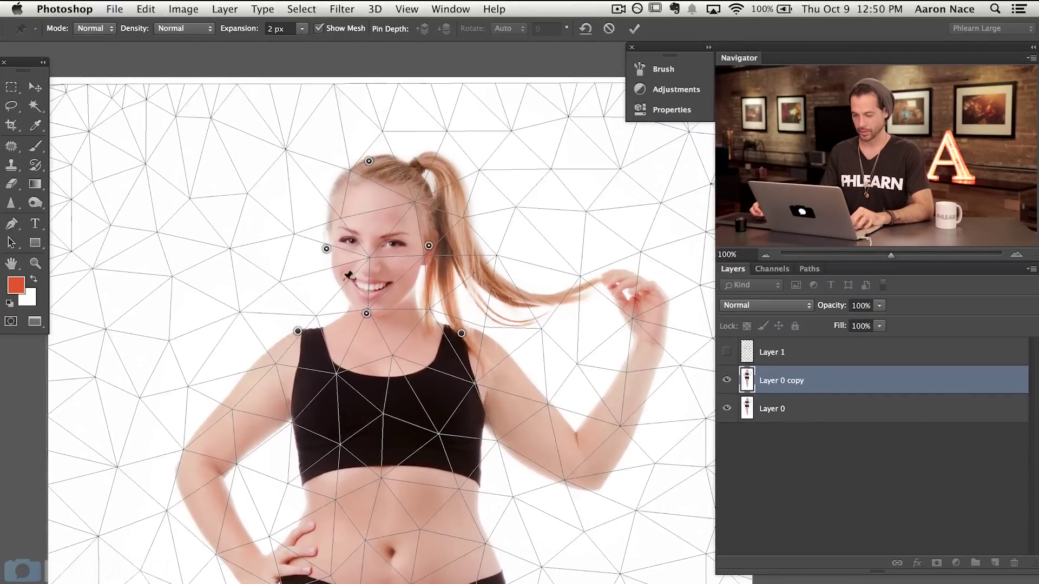
# - Set the warp mesh density to More Points and add a pin on each side of the jaw
pyautogui.click(341, 289)
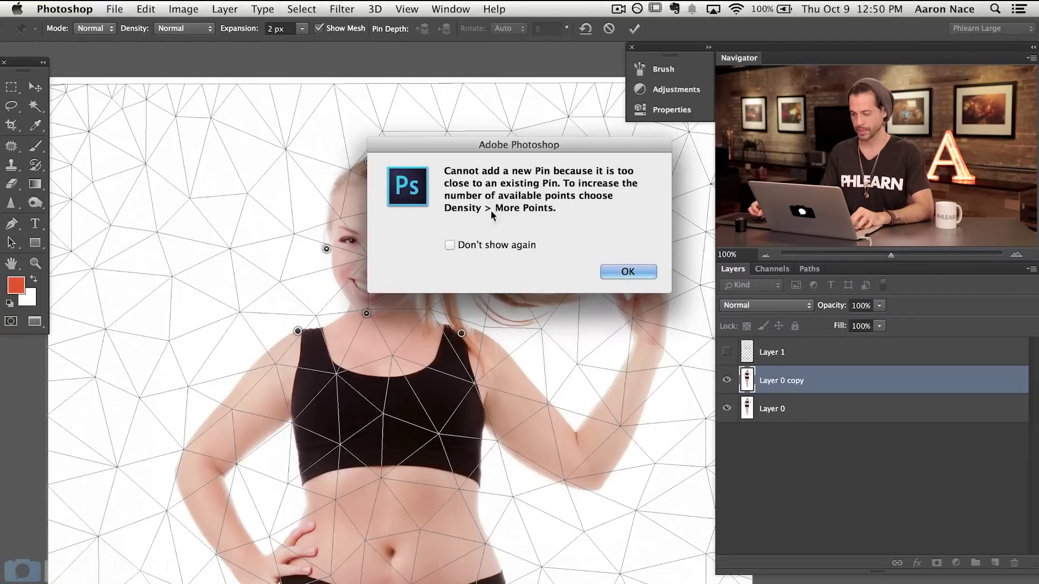
pyautogui.click(625, 271)
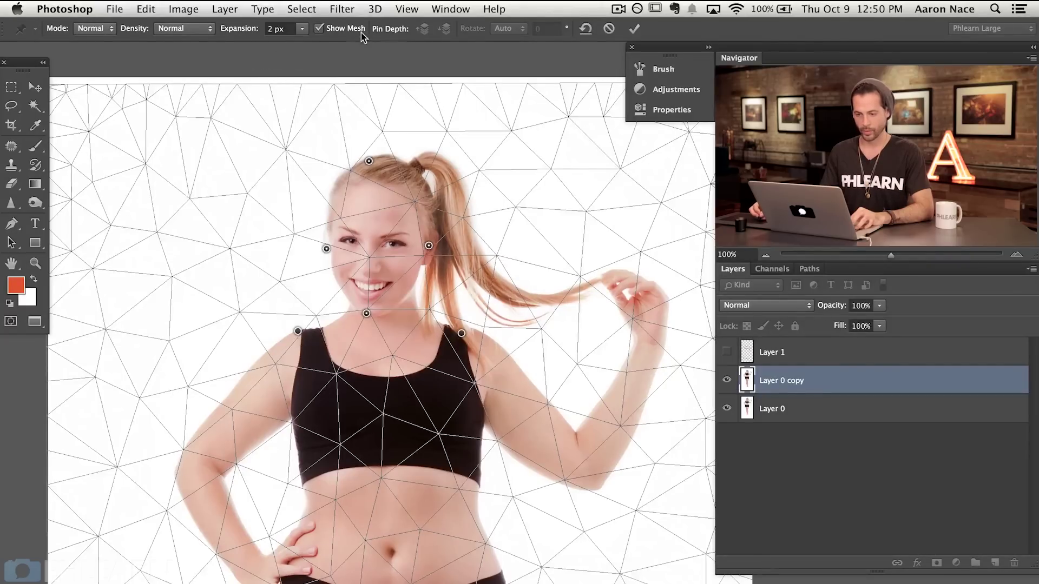
pyautogui.click(207, 31)
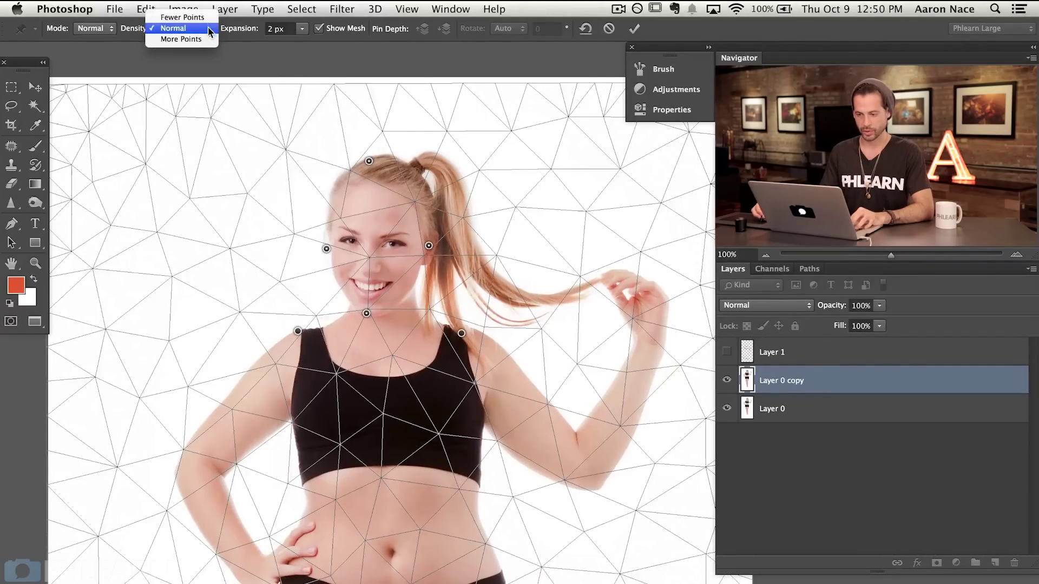
pyautogui.click(200, 39)
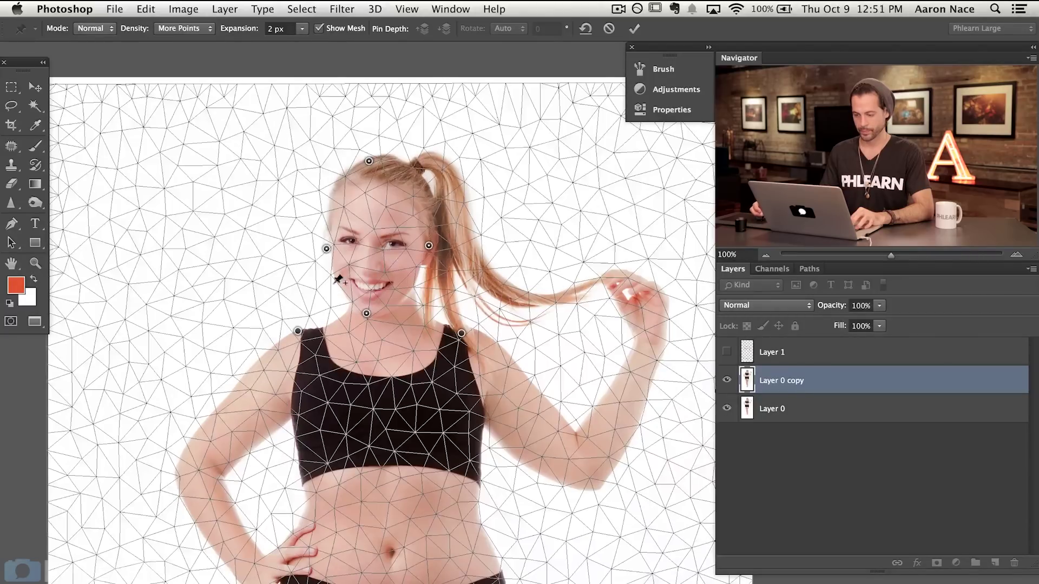
pyautogui.click(333, 291)
pyautogui.click(418, 289)
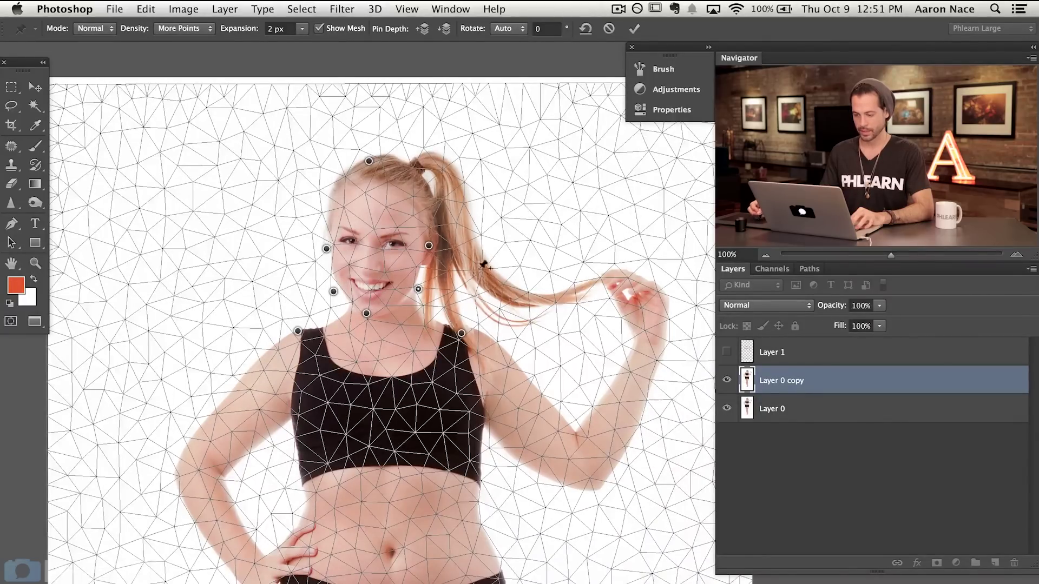
# - Select the chin and jaw pins together, move them slightly upward to shorten the face, and apply the warp
pyautogui.click(367, 313)
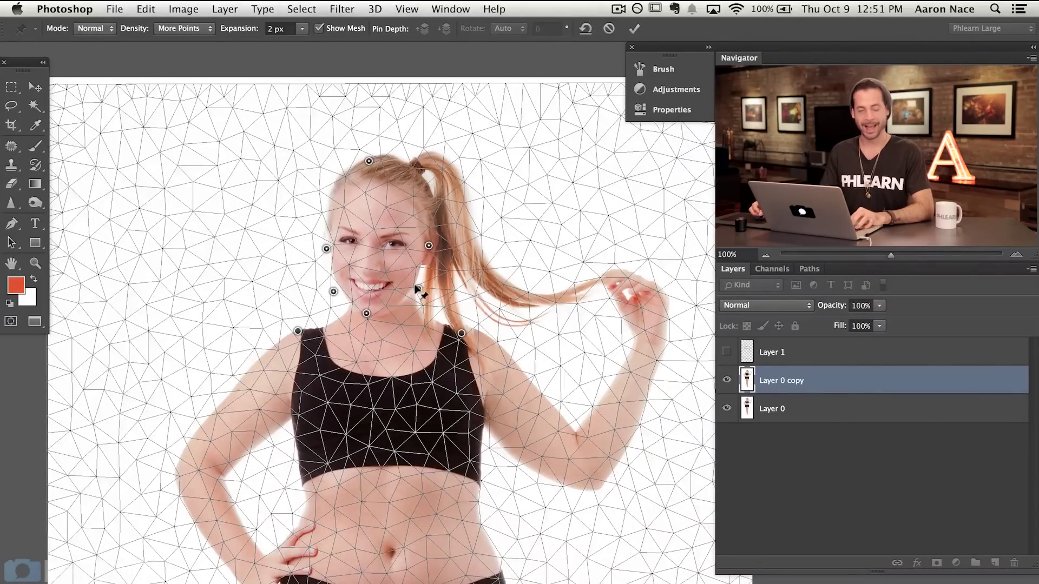
pyautogui.moveTo(417, 290)
pyautogui.mouseDown()
pyautogui.moveTo(419, 245)
pyautogui.moveTo(420, 286)
pyautogui.moveTo(417, 277)
pyautogui.mouseUp()
pyautogui.click(634, 28)
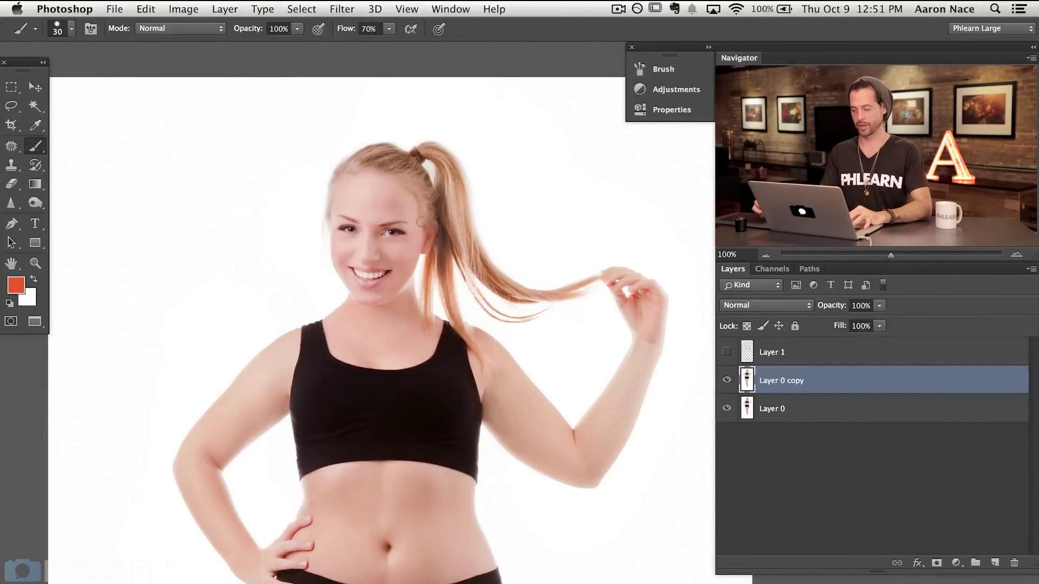
# - Compare the reshaped head with the original by repeatedly toggling the visibility of Layer 0 copy
pyautogui.click(725, 382)
pyautogui.click(726, 381)
pyautogui.click(726, 381)
pyautogui.click(726, 382)
pyautogui.click(726, 382)
pyautogui.click(726, 382)
pyautogui.click(725, 382)
pyautogui.click(725, 382)
# - View the figure at 50% and compare its overall proportions with the original by hiding and showing Layer 0 copy
pyautogui.press('super+minus')
pyautogui.press('super+minus')
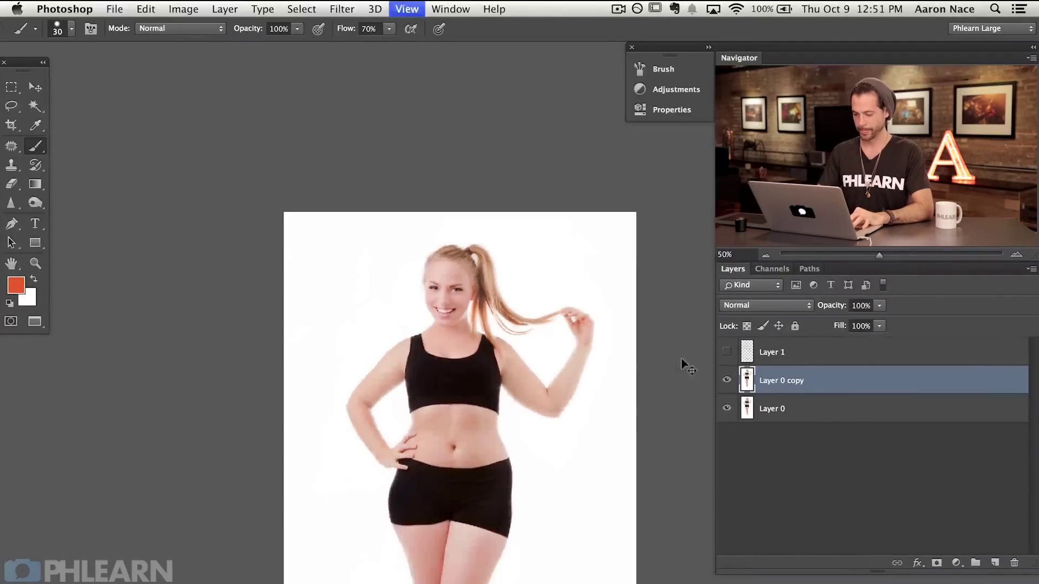
pyautogui.moveTo(540, 480); pyautogui.dragTo(505, 318)
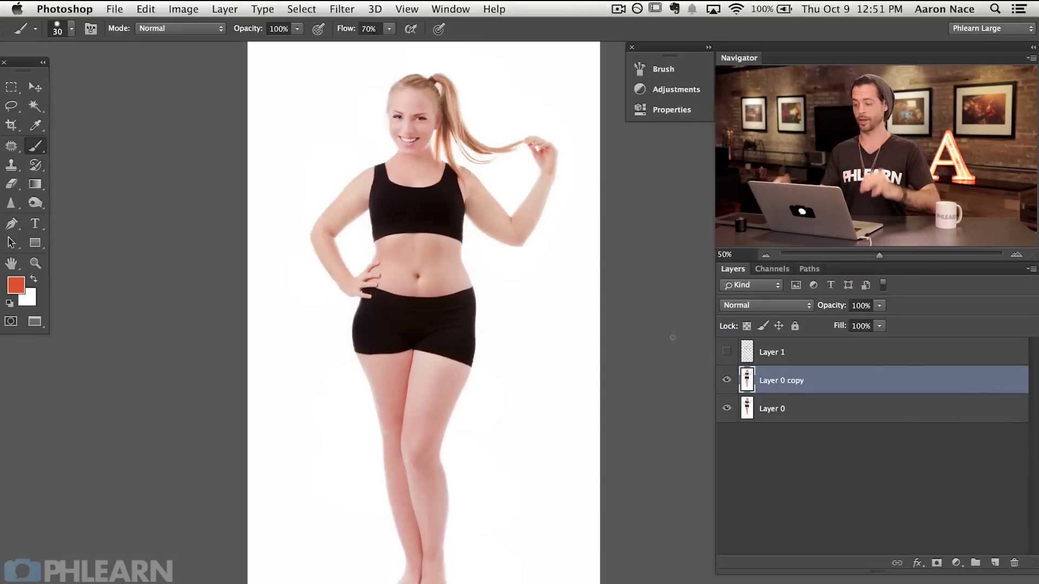
pyautogui.click(724, 379)
pyautogui.click(724, 380)
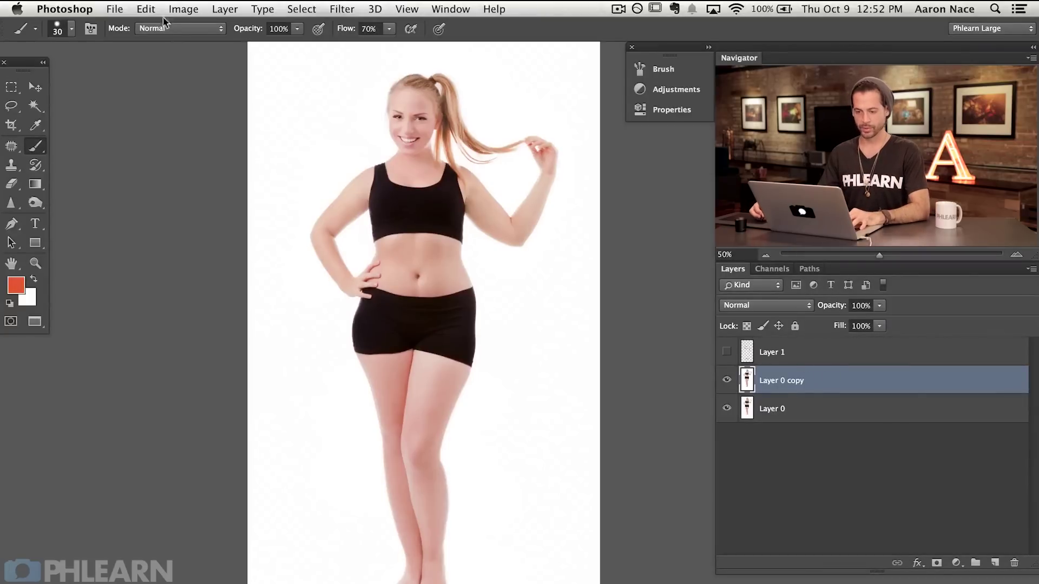
# - Start Puppet Warp on Layer 0 copy with Normal density and place pins on both sides of the waist and upper thighs
pyautogui.click(153, 9)
pyautogui.click(276, 275)
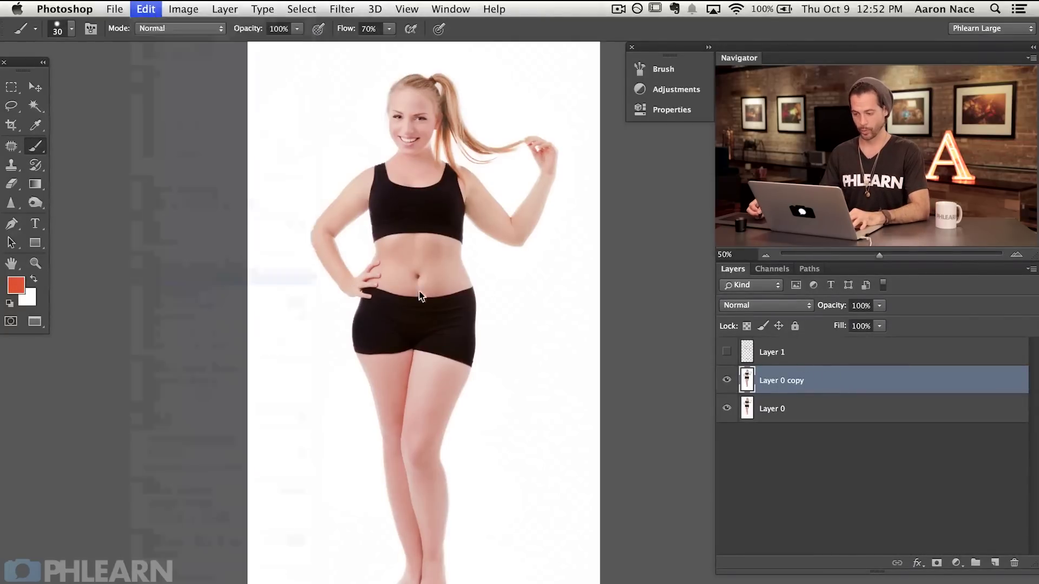
pyautogui.click(173, 33)
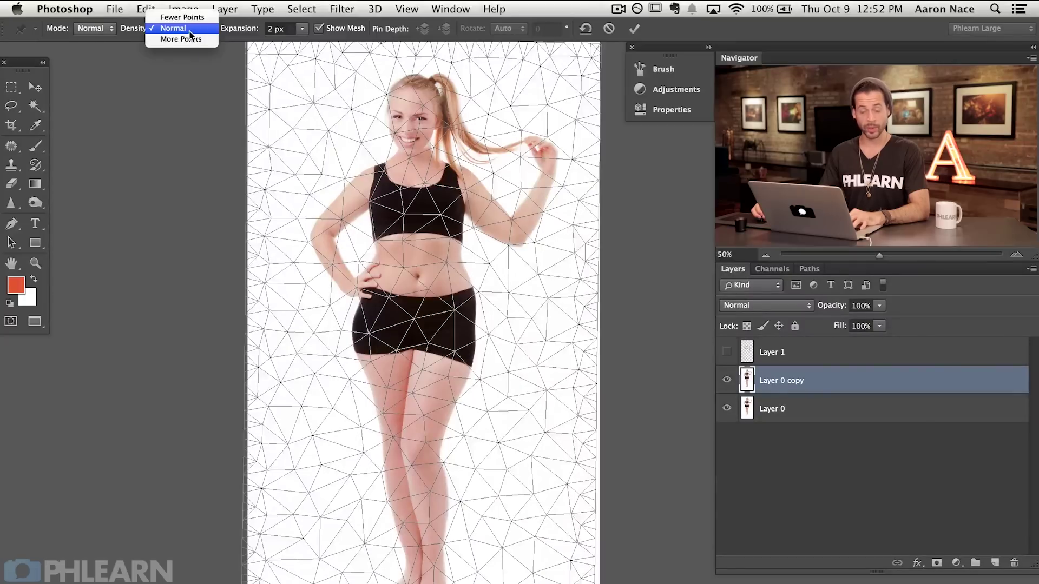
pyautogui.click(189, 33)
pyautogui.press('super+equal')
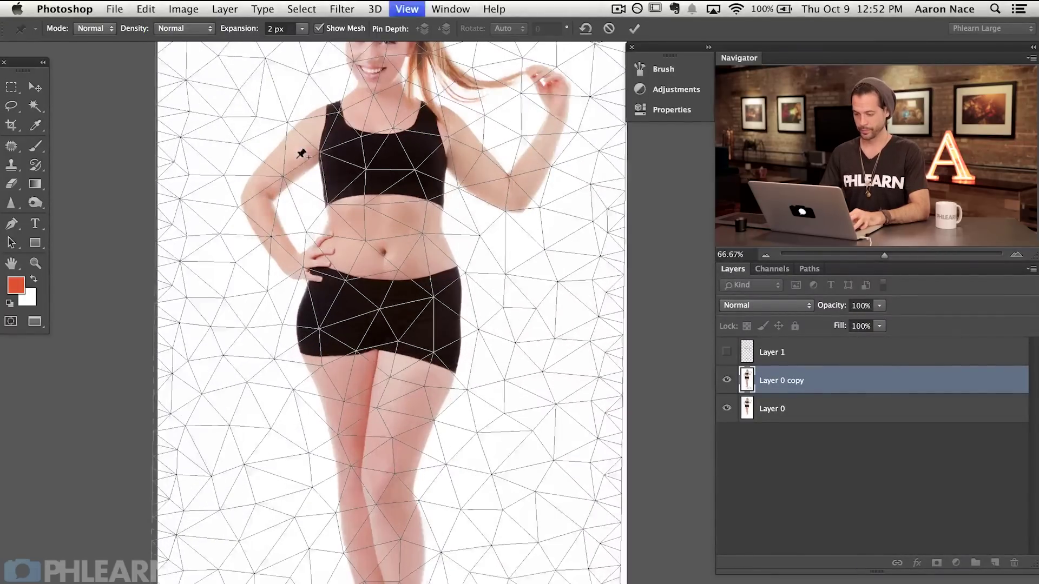
pyautogui.hscroll(-2, 424, 372)
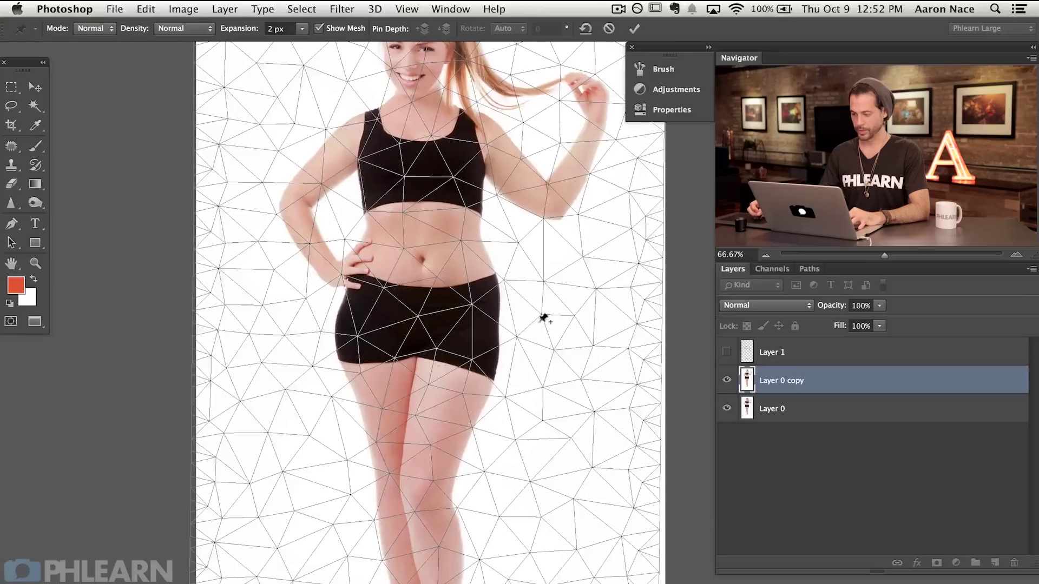
pyautogui.click(509, 286)
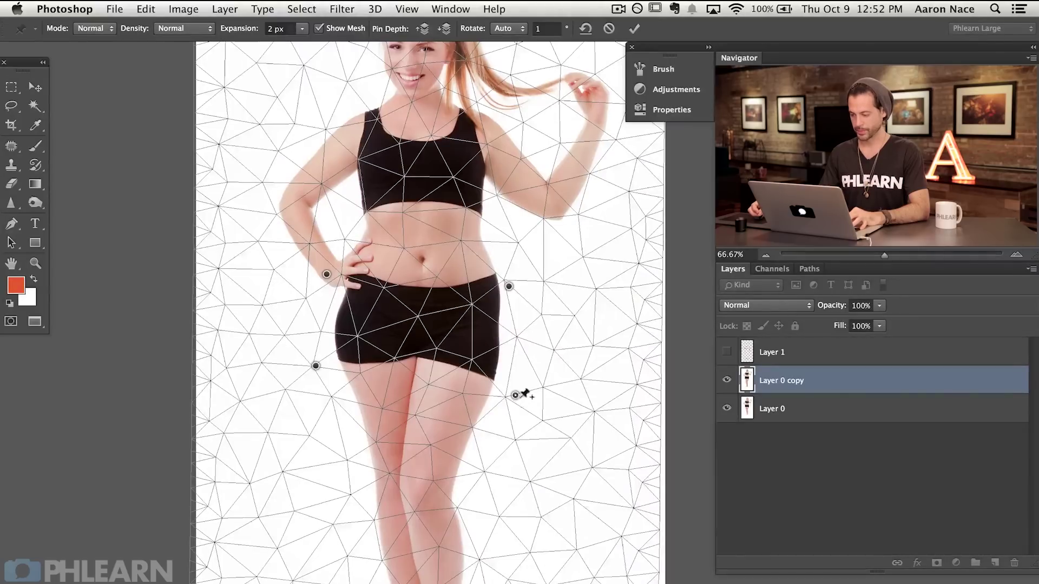
# - Narrow the hips by moving the thigh and waist pins on both sides slightly inward, and apply the warp
pyautogui.moveTo(511, 394); pyautogui.dragTo(505, 395)
pyautogui.moveTo(316, 366); pyautogui.dragTo(326, 366)
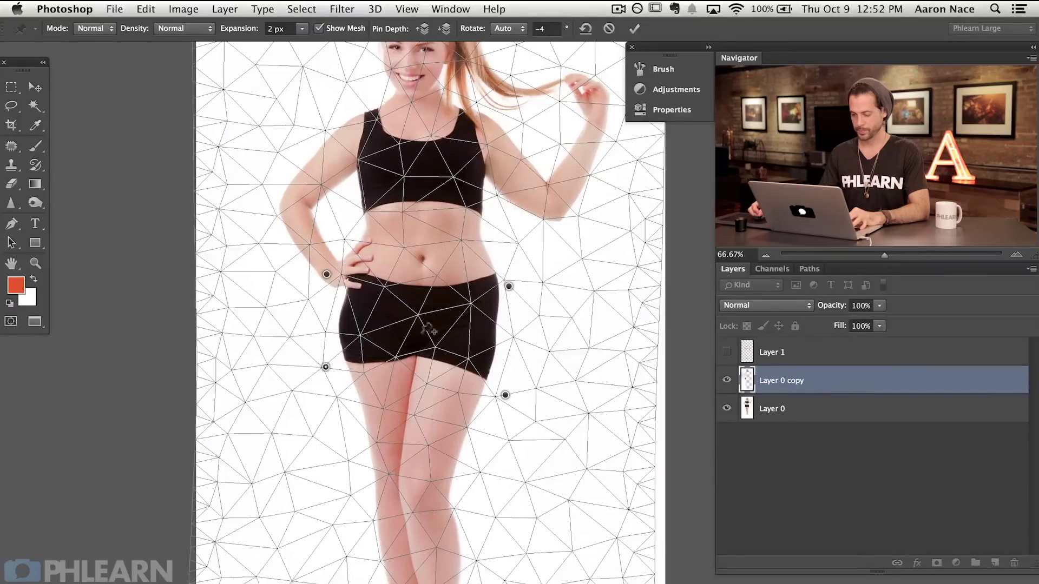
pyautogui.moveTo(508, 285); pyautogui.dragTo(498, 284)
pyautogui.moveTo(325, 274); pyautogui.dragTo(331, 275)
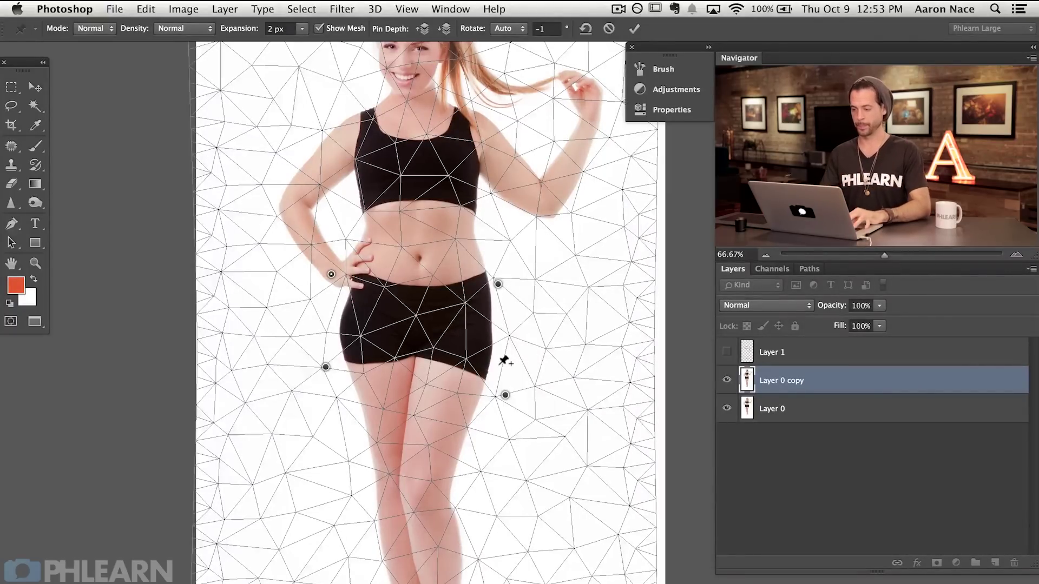
pyautogui.click(634, 28)
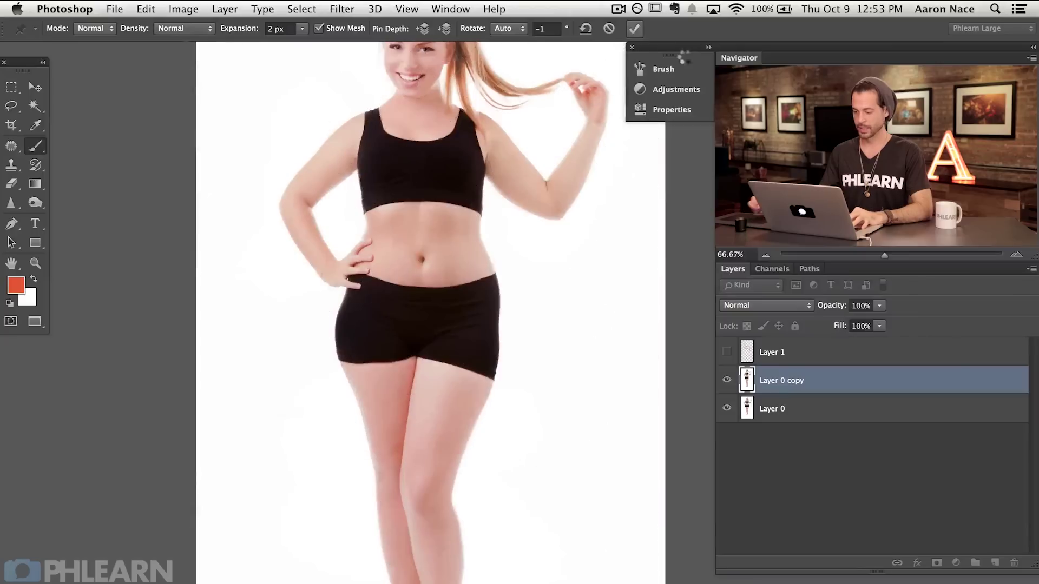
# - Review the hip warp by undoing and redoing it, and compare the figure with the original by toggling Layer 0 copy
pyautogui.press('super+minus')
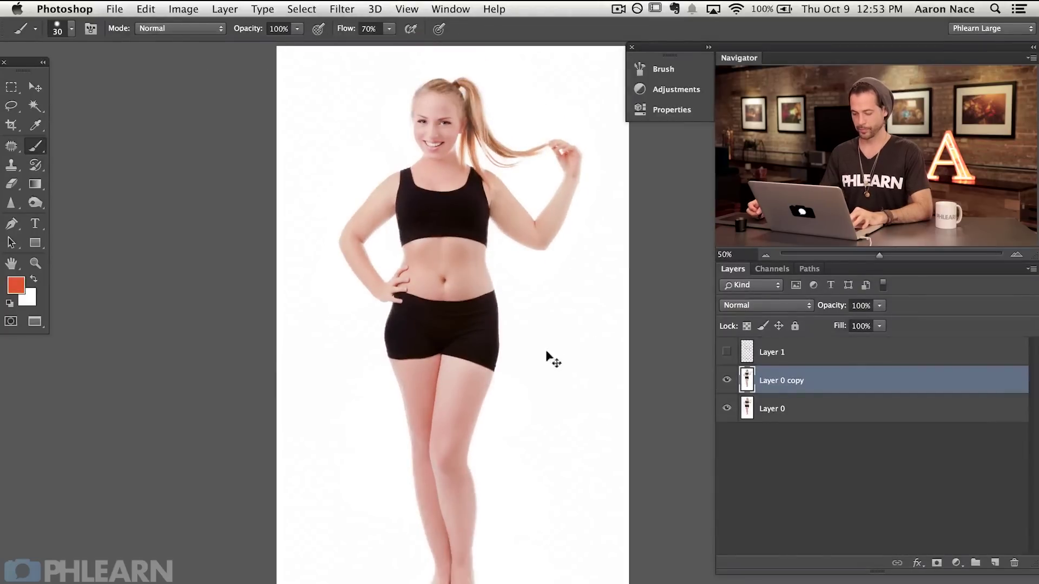
pyautogui.press('super+z')
pyautogui.press('super+z')
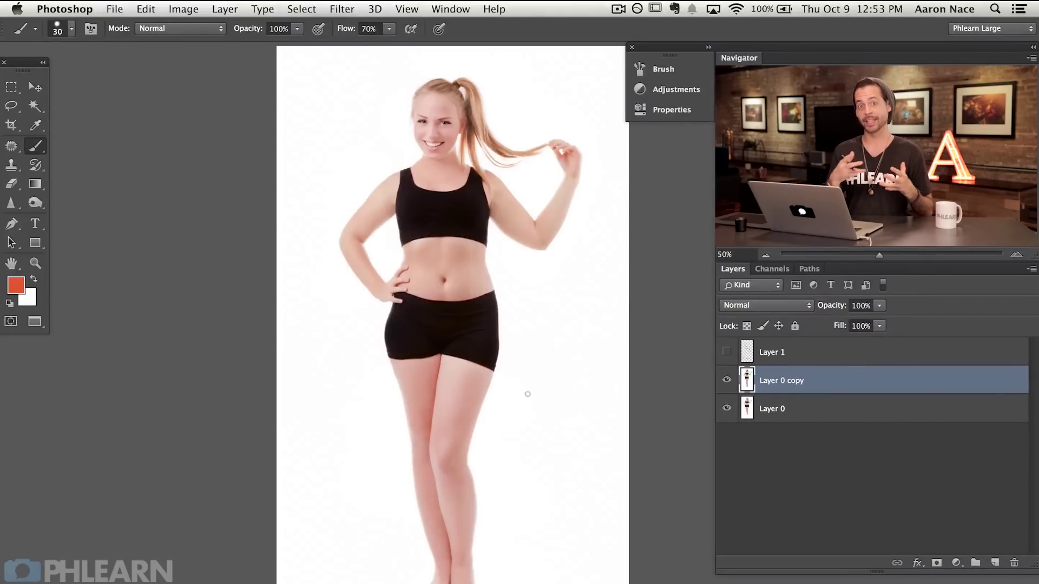
pyautogui.click(730, 378)
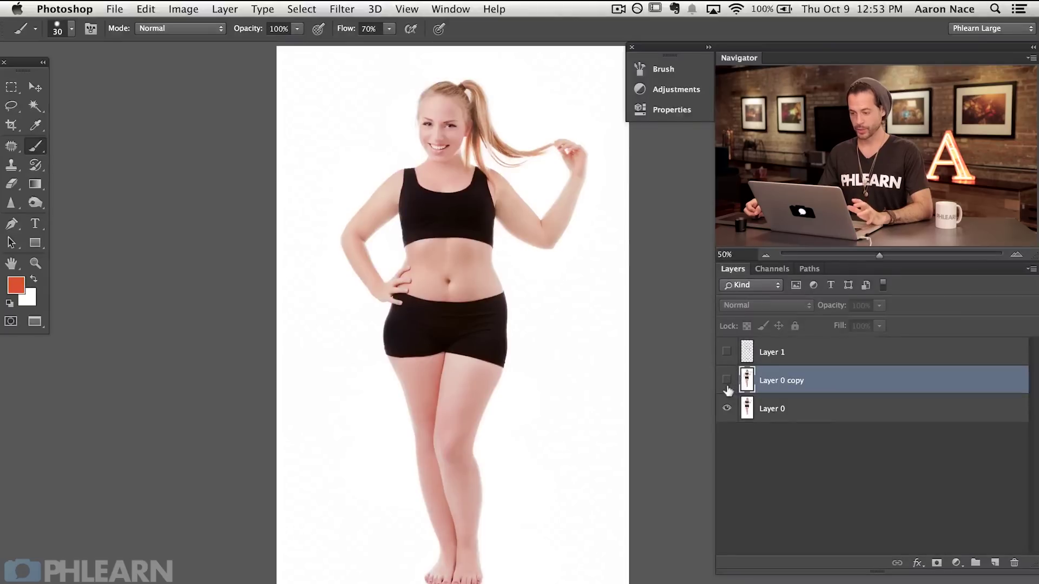
pyautogui.click(726, 379)
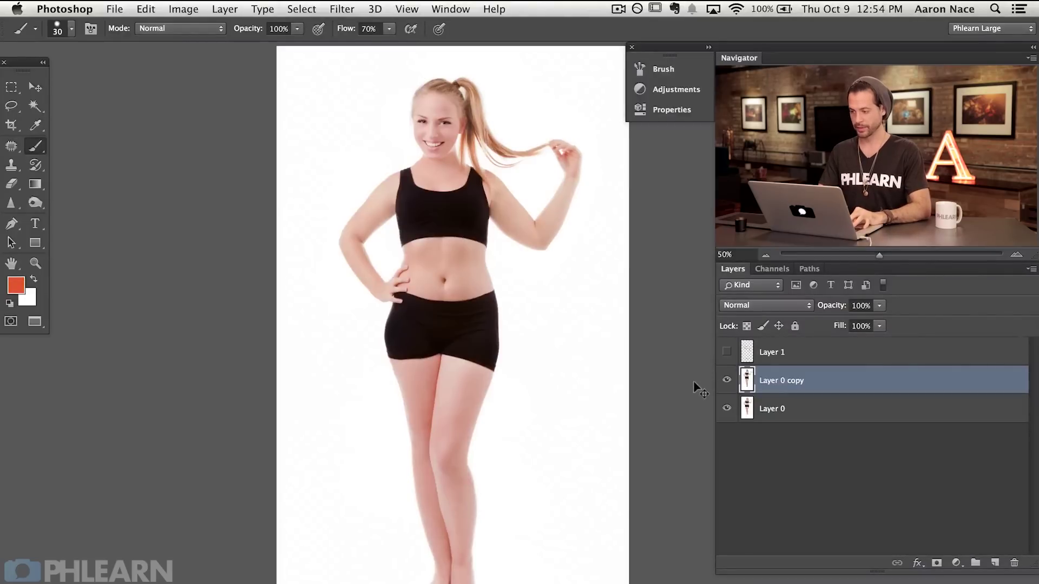
# - Duplicate Layer 0 copy, open the duplicate in the Liquify filter at 100% zoom, and choose the Forward Warp tool
pyautogui.press('super+j')
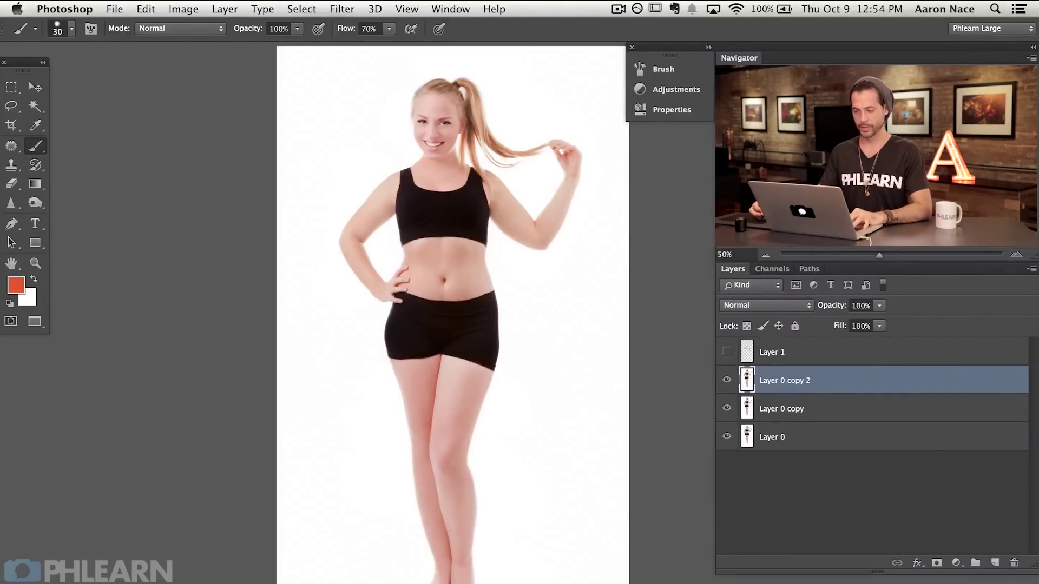
pyautogui.click(341, 15)
pyautogui.click(359, 126)
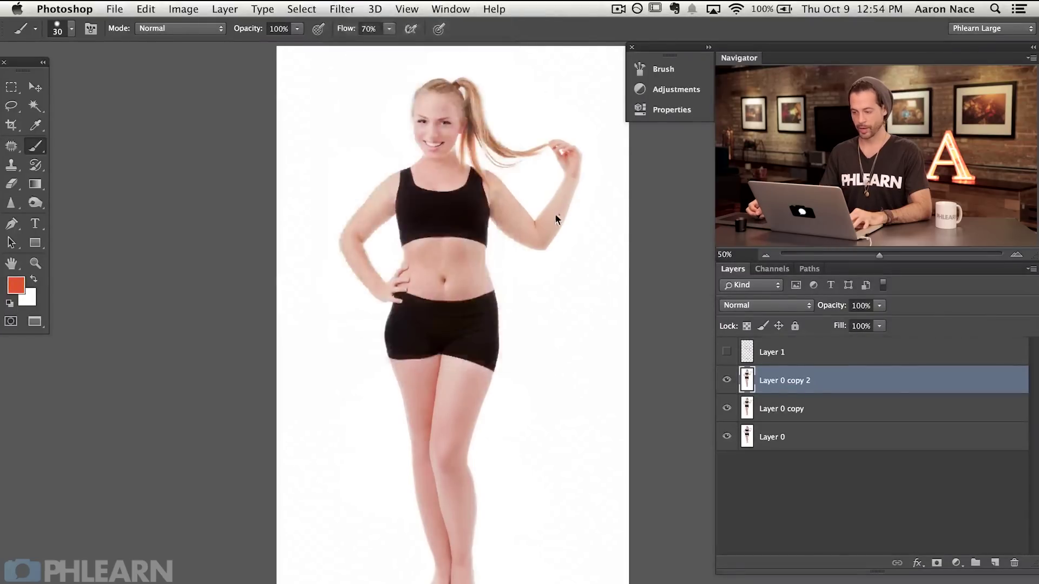
pyautogui.press('super+alt+0')
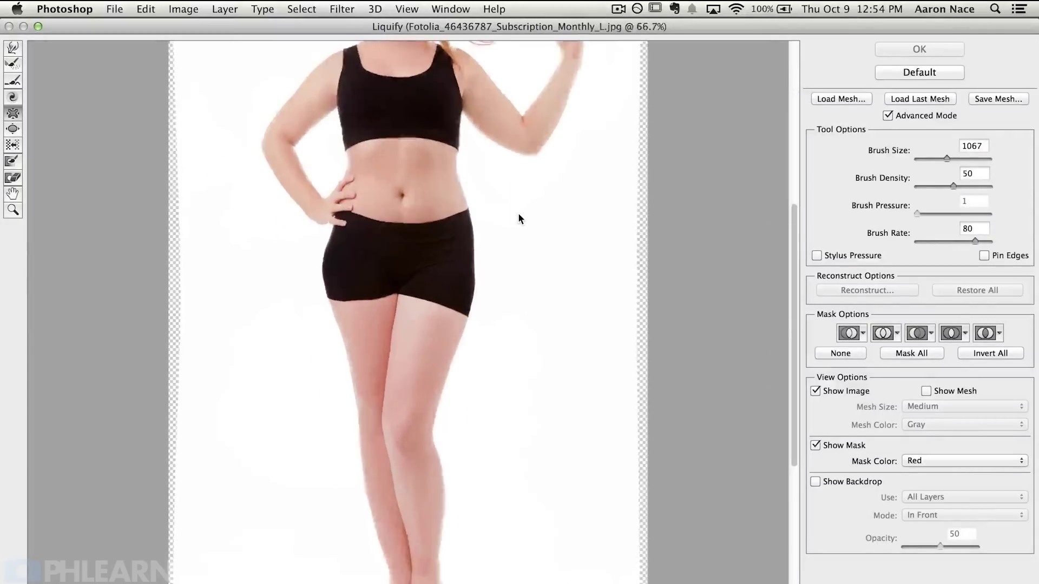
pyautogui.scroll(10, 283, 390)
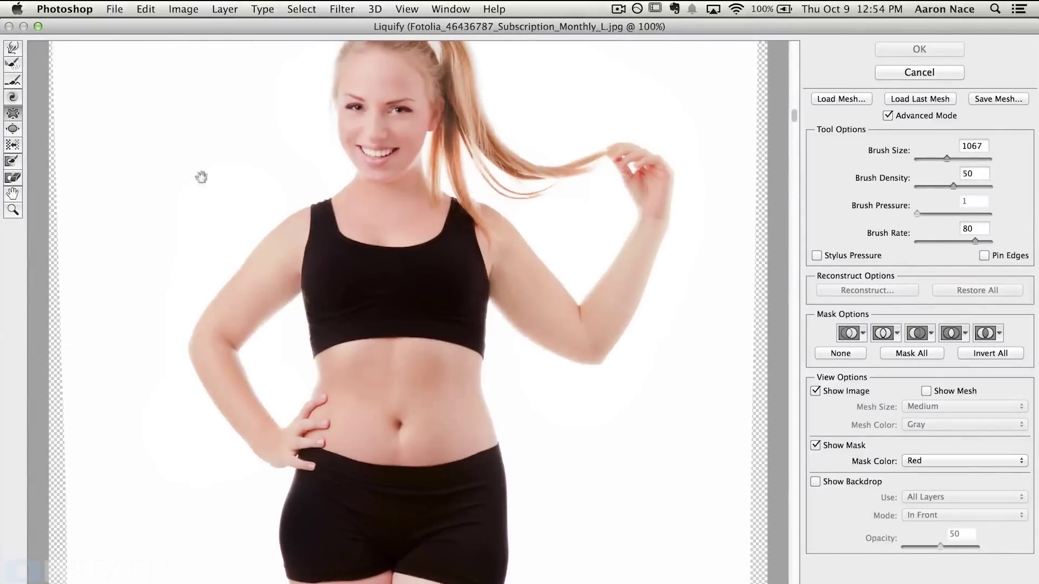
pyautogui.click(12, 47)
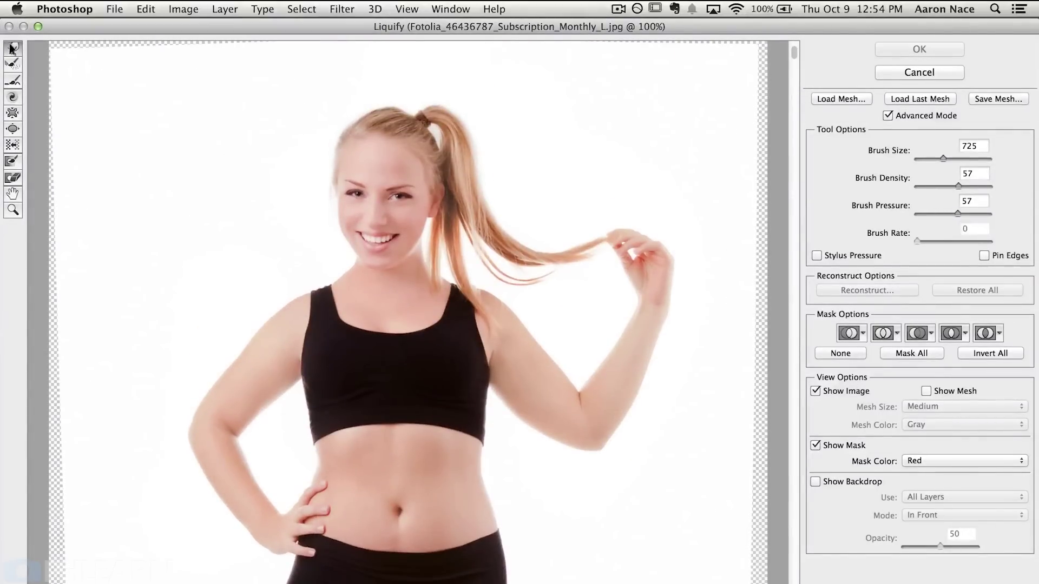
# - Test a strong inward push on the bent arm with the brush at size 725, and undo it
pyautogui.moveTo(174, 346); pyautogui.dragTo(307, 411)
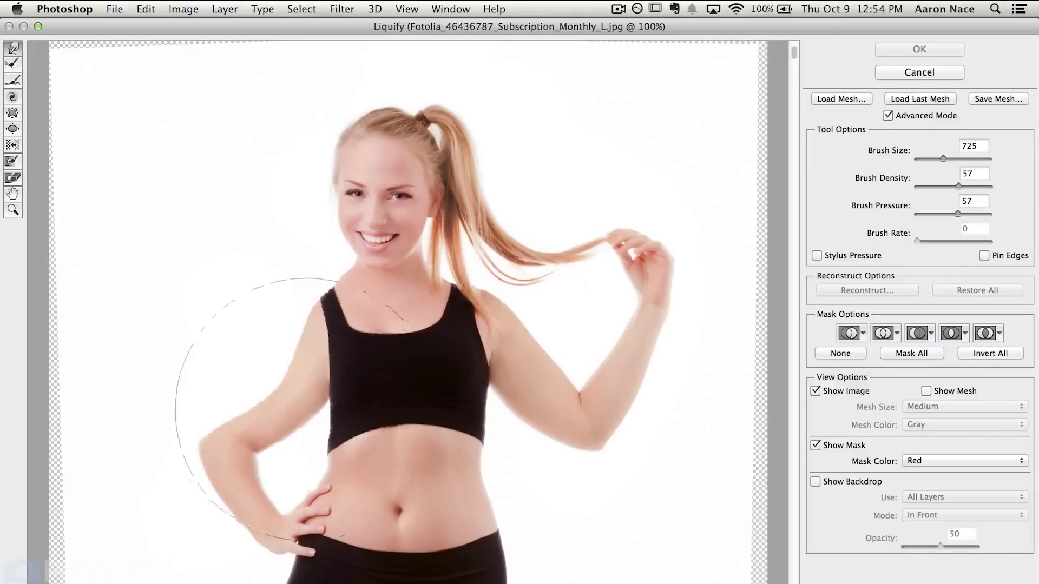
pyautogui.press('super+z')
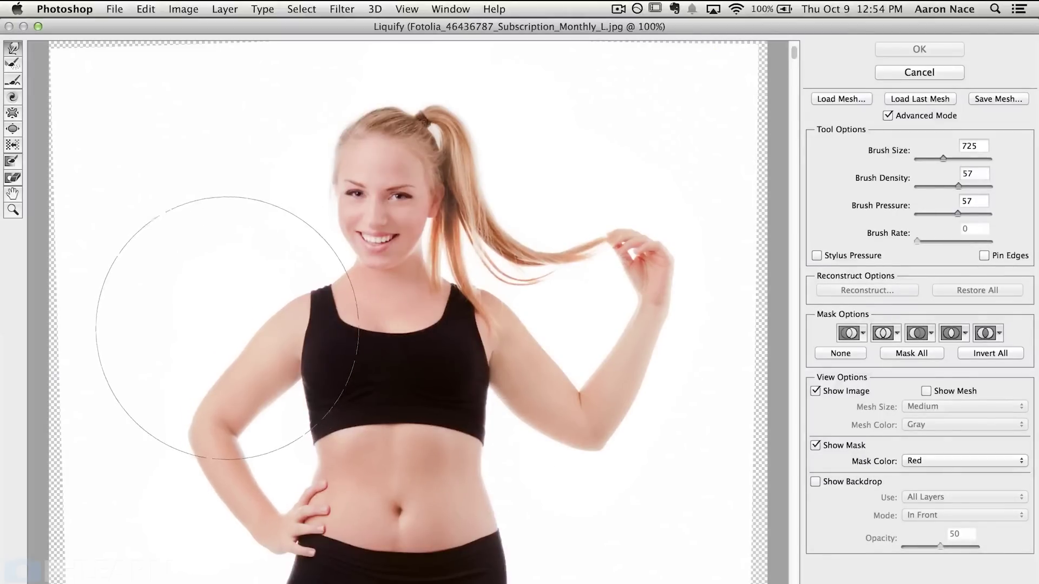
# - Set the Liquify brush size to 340 and pressure to 25, then test a push on the raised arm and undo it
pyautogui.moveTo(939, 156); pyautogui.dragTo(938, 158)
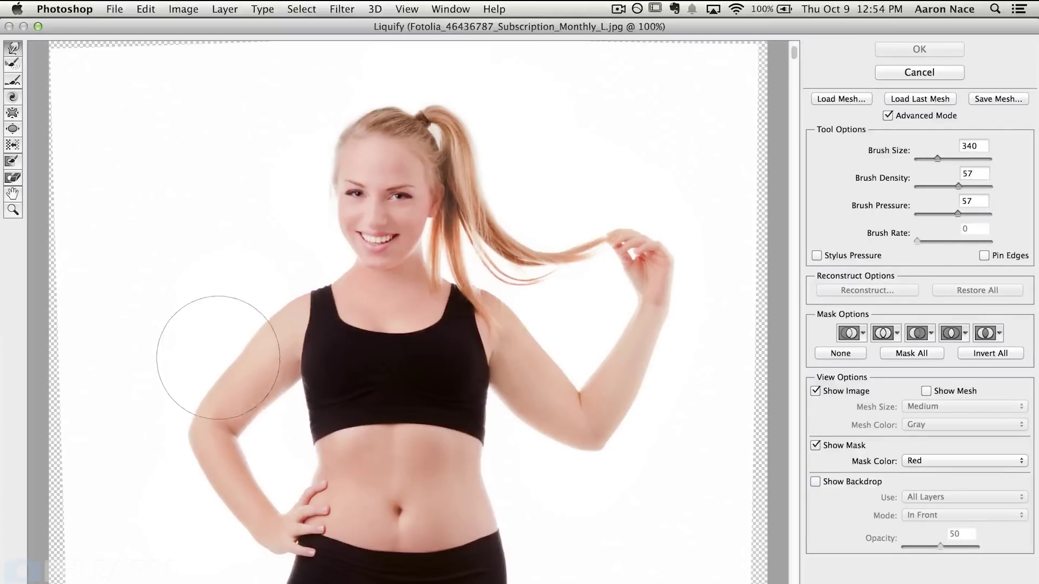
pyautogui.moveTo(956, 211); pyautogui.dragTo(930, 214)
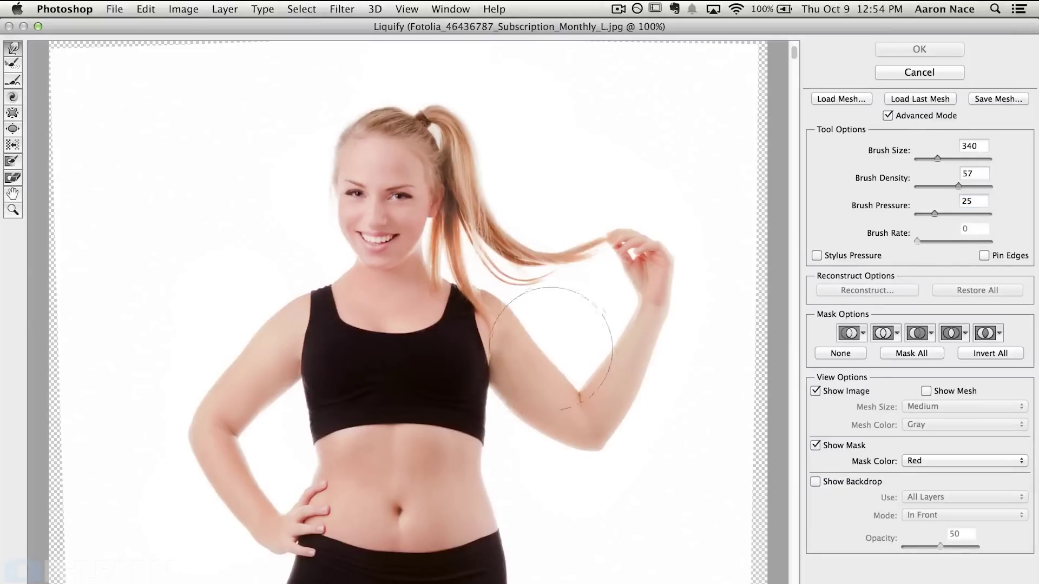
pyautogui.press('alt')
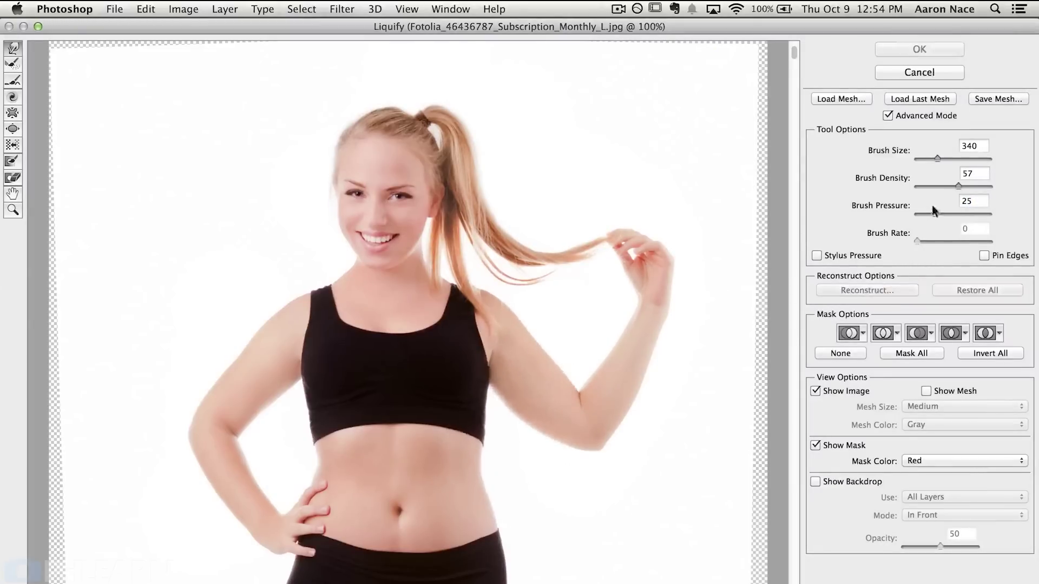
pyautogui.moveTo(529, 325)
pyautogui.mouseDown()
pyautogui.moveTo(538, 379)
pyautogui.moveTo(481, 465)
pyautogui.mouseUp()
pyautogui.press('super+alt+z')
# - Set the brush pressure to 27, undo a test push on the raised arm, and nudge the edge between the bent arm and the black top
pyautogui.click(927, 211)
pyautogui.moveTo(557, 346); pyautogui.dragTo(592, 361)
pyautogui.press('super+z')
pyautogui.moveTo(266, 413)
pyautogui.mouseDown()
pyautogui.moveTo(259, 425)
pyautogui.moveTo(274, 428)
pyautogui.moveTo(296, 390)
pyautogui.mouseUp()
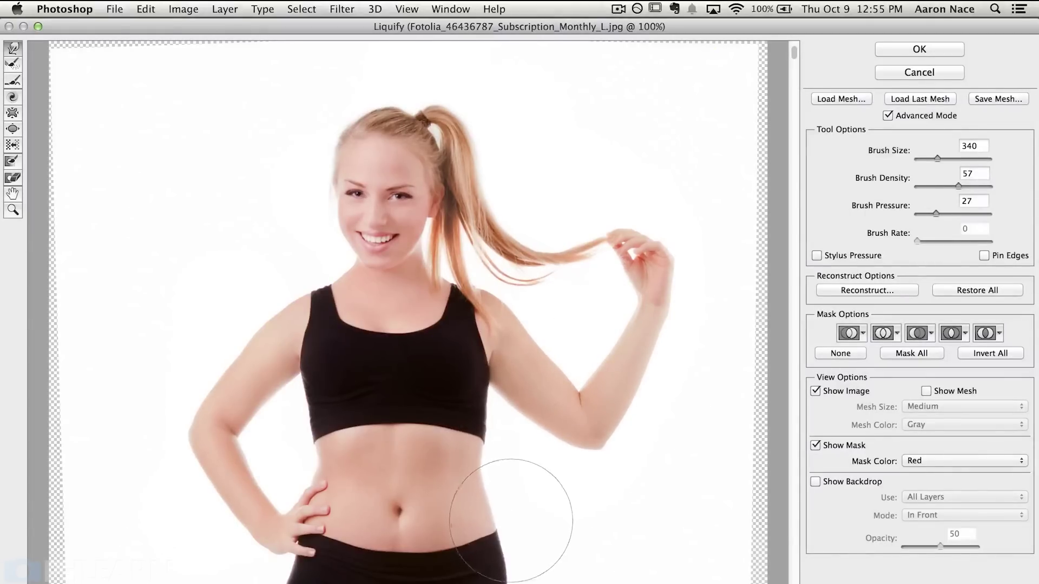
# - Reshape the outer contours of both hips, and pull in both sides of the waist with the brush size at 262
pyautogui.moveTo(434, 440); pyautogui.dragTo(442, 331)
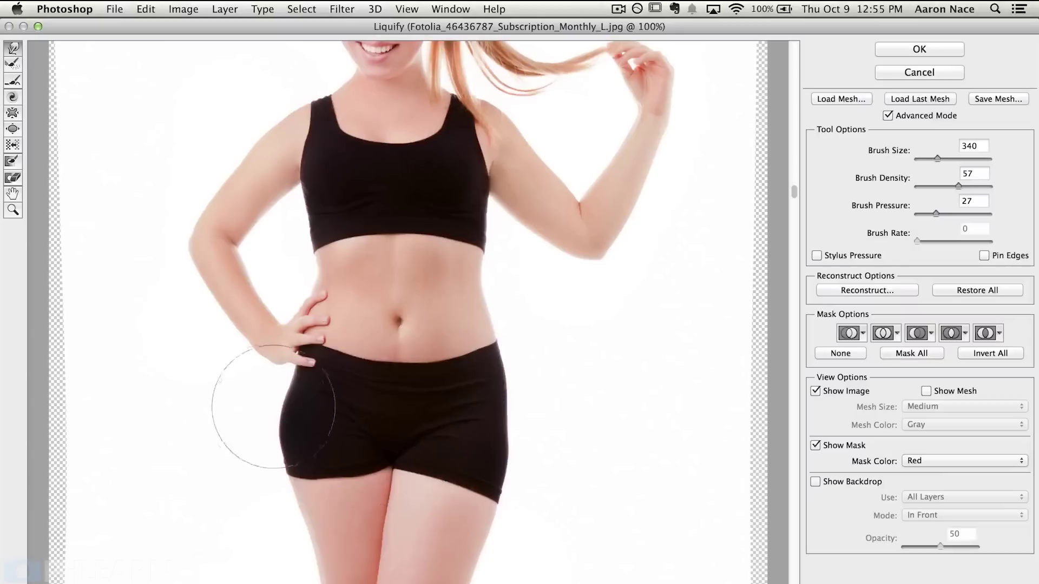
pyautogui.moveTo(251, 413); pyautogui.dragTo(272, 413)
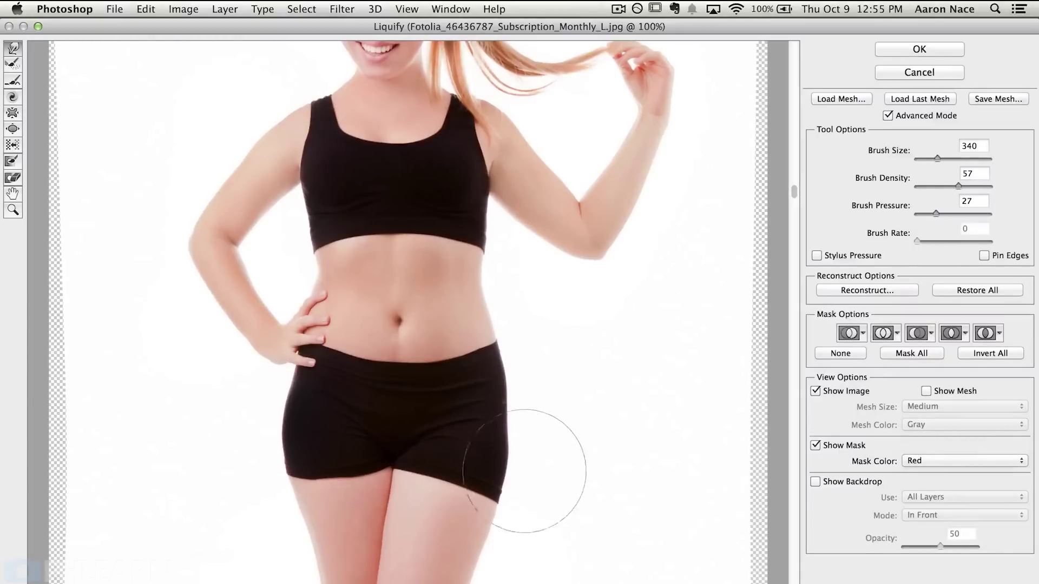
pyautogui.moveTo(556, 417)
pyautogui.mouseDown()
pyautogui.moveTo(484, 427)
pyautogui.moveTo(521, 420)
pyautogui.mouseUp()
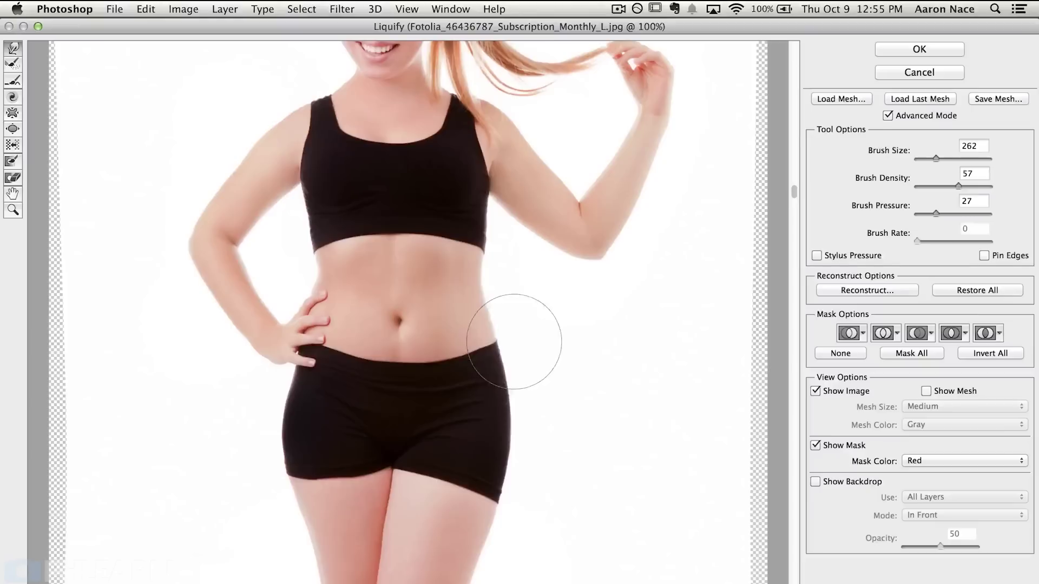
pyautogui.moveTo(515, 302); pyautogui.dragTo(490, 297)
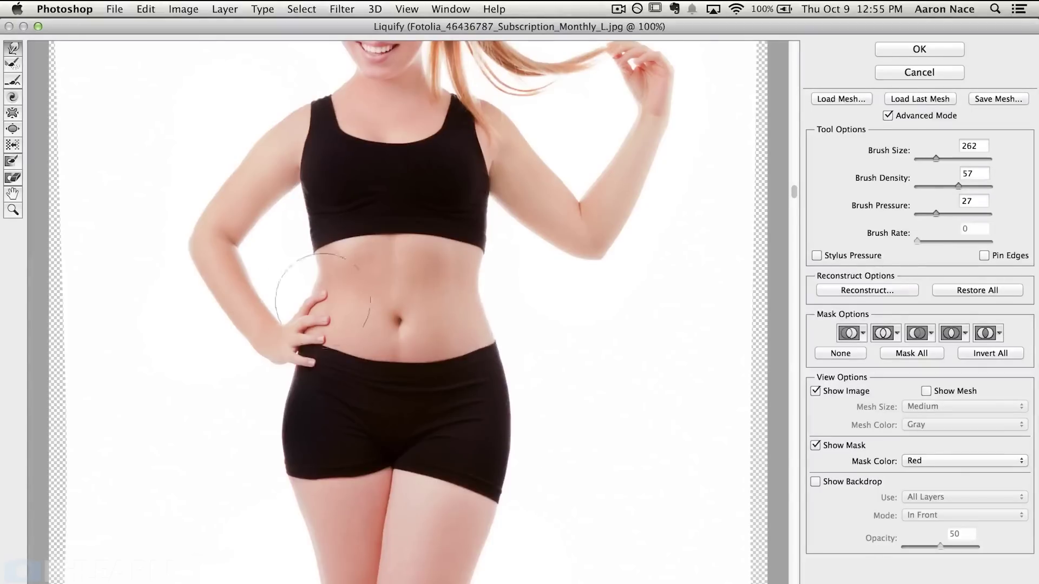
pyautogui.moveTo(283, 273); pyautogui.dragTo(313, 286)
# - Slim the outer contours of both thighs and lower legs with the Liquify brush size at 378
pyautogui.moveTo(533, 466); pyautogui.dragTo(534, 442)
pyautogui.moveTo(459, 546); pyautogui.dragTo(464, 325)
pyautogui.moveTo(490, 379); pyautogui.dragTo(597, 406)
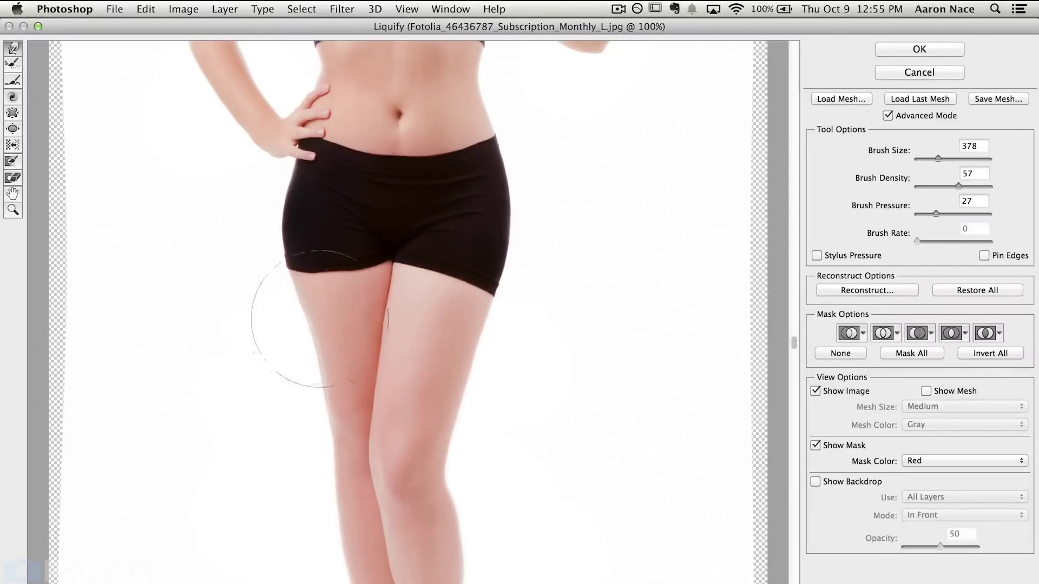
pyautogui.moveTo(290, 348)
pyautogui.mouseDown()
pyautogui.moveTo(434, 375)
pyautogui.moveTo(498, 348)
pyautogui.mouseUp()
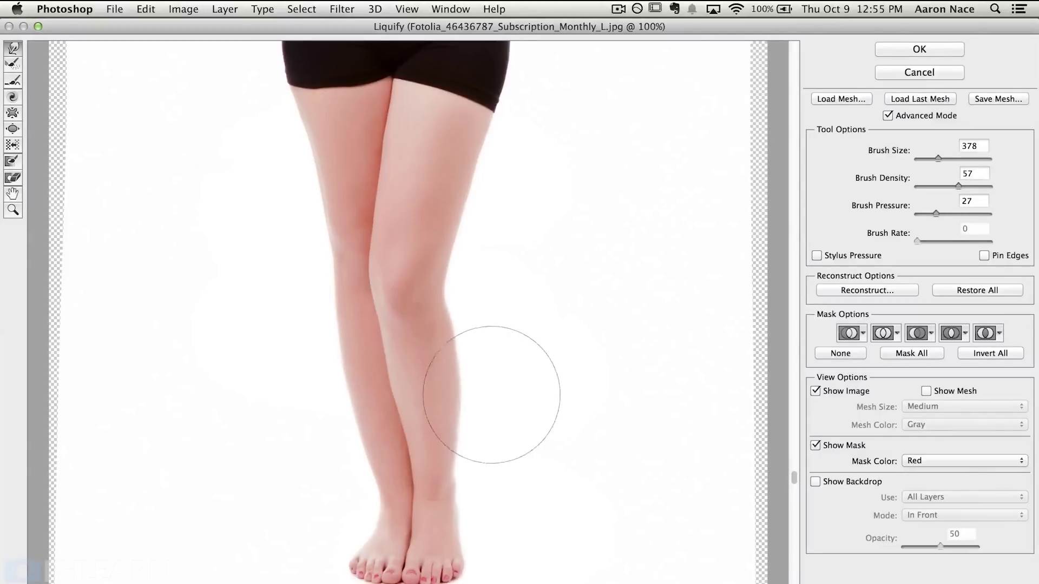
pyautogui.moveTo(320, 430)
pyautogui.mouseDown()
pyautogui.moveTo(304, 394)
pyautogui.moveTo(305, 339)
pyautogui.mouseUp()
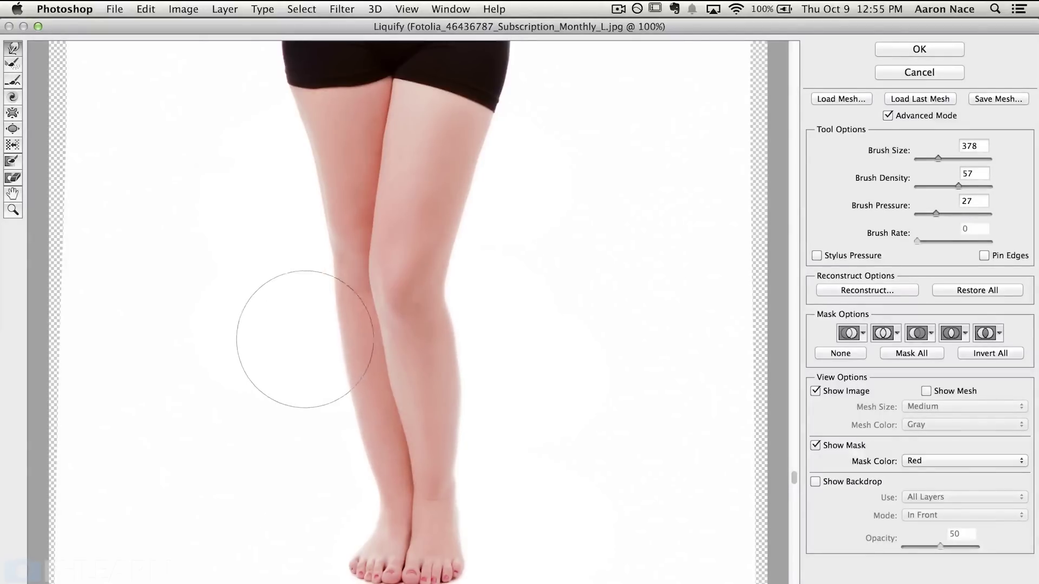
# - Nudge the figure's contour at both lower side edges of the black top with brush size 138, and apply the Liquify filter
pyautogui.moveTo(365, 256); pyautogui.dragTo(366, 279)
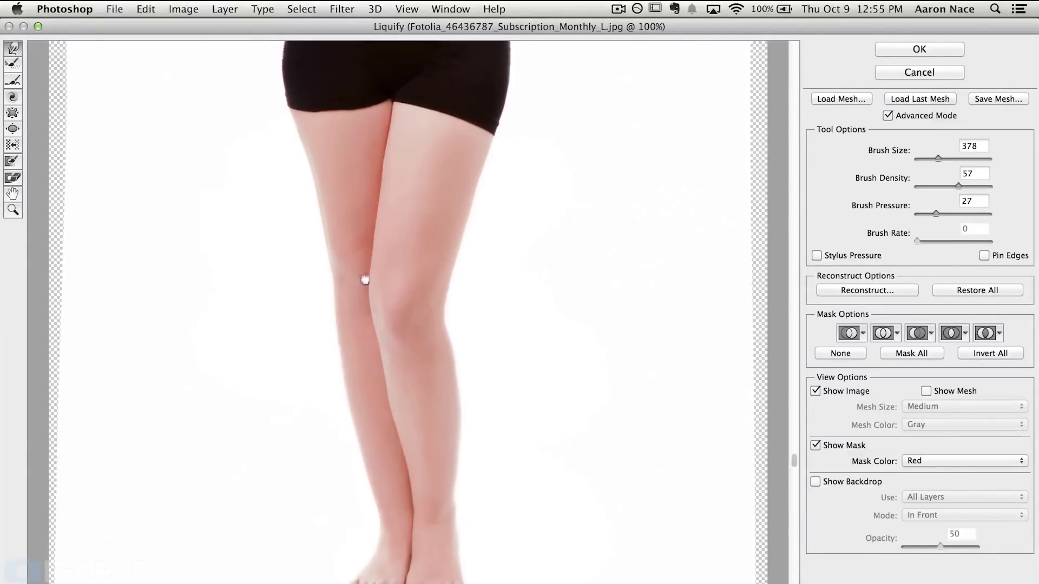
pyautogui.scroll(10, 365, 280)
pyautogui.moveTo(286, 179)
pyautogui.mouseDown()
pyautogui.moveTo(238, 195)
pyautogui.moveTo(209, 181)
pyautogui.mouseUp()
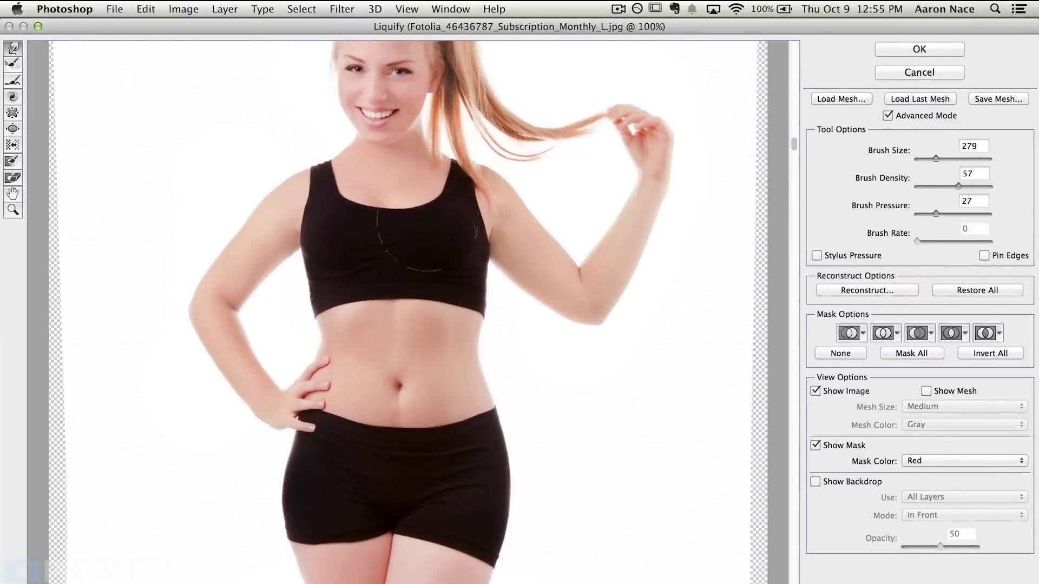
pyautogui.moveTo(394, 167)
pyautogui.mouseDown()
pyautogui.moveTo(352, 140)
pyautogui.moveTo(326, 141)
pyautogui.mouseUp()
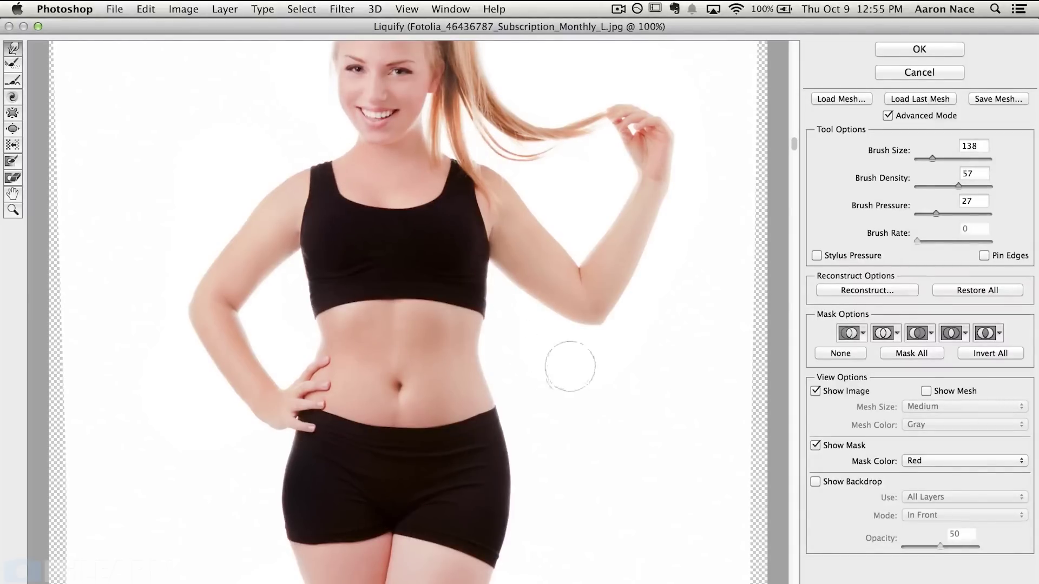
pyautogui.moveTo(298, 290); pyautogui.dragTo(300, 317)
pyautogui.moveTo(497, 318); pyautogui.dragTo(495, 316)
pyautogui.click(912, 49)
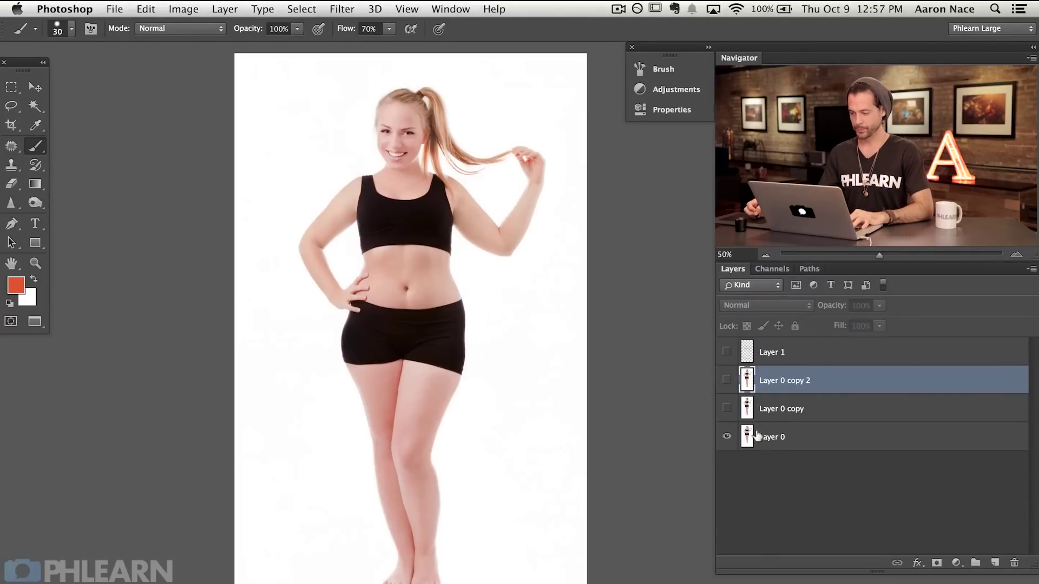
# - Show Layer 1 and both Layer 0 copies, and group Layer 0 copy with Layer 0 copy 2
pyautogui.click(727, 352)
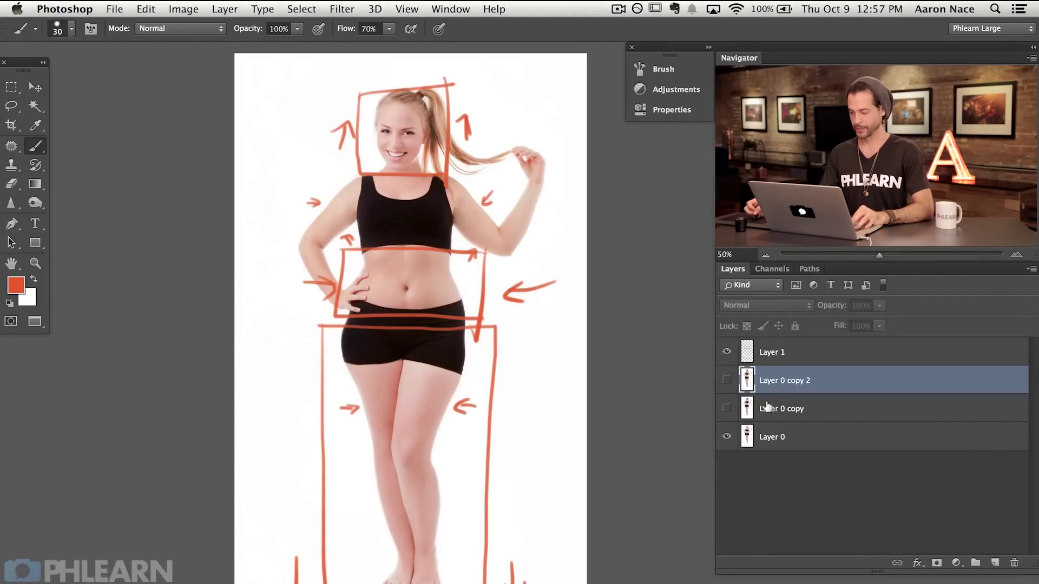
pyautogui.click(727, 408)
pyautogui.keyDown('shift'); pyautogui.click(816, 405); pyautogui.keyUp('shift')
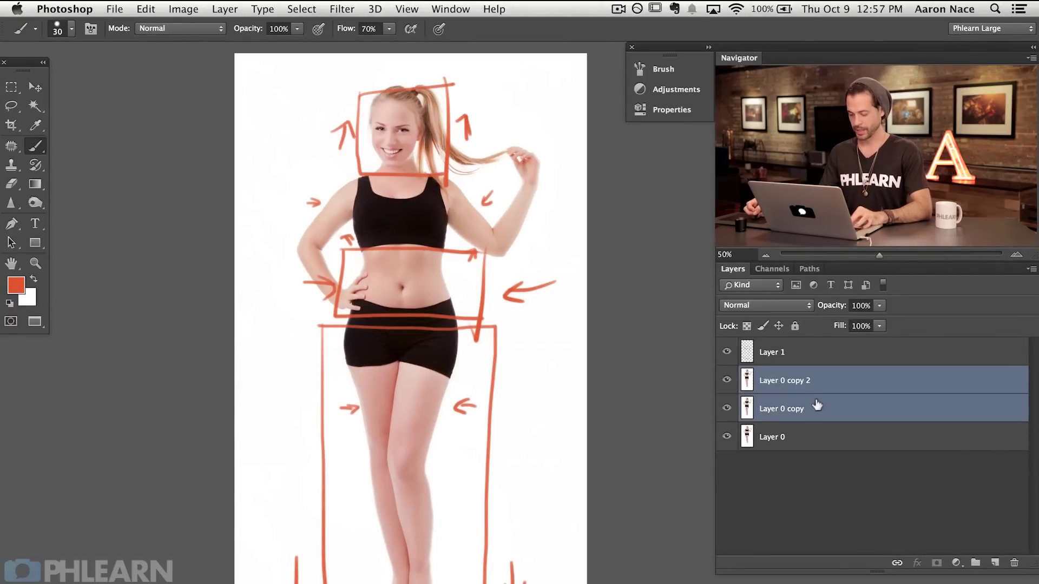
pyautogui.press('super+g')
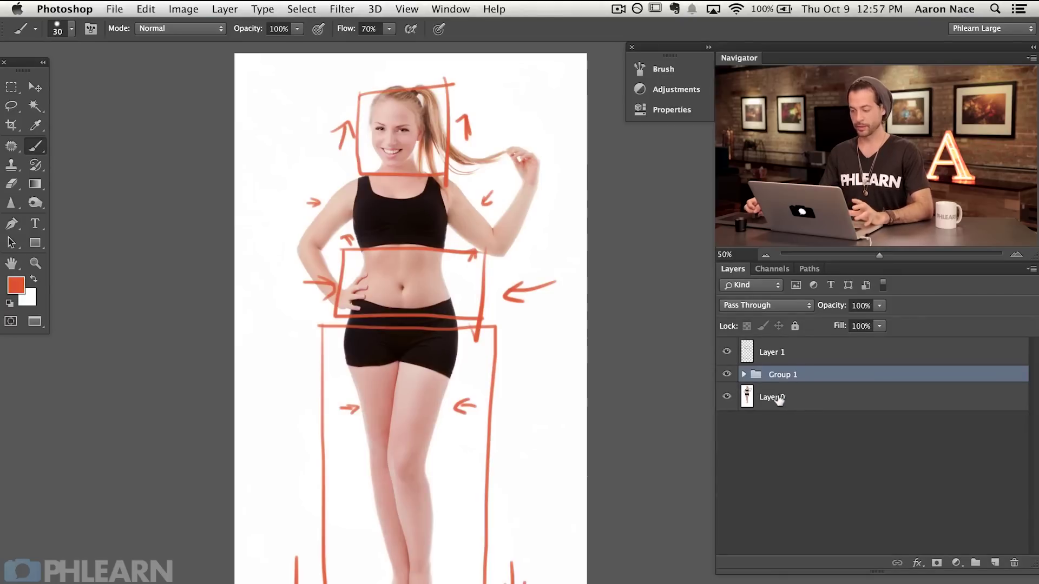